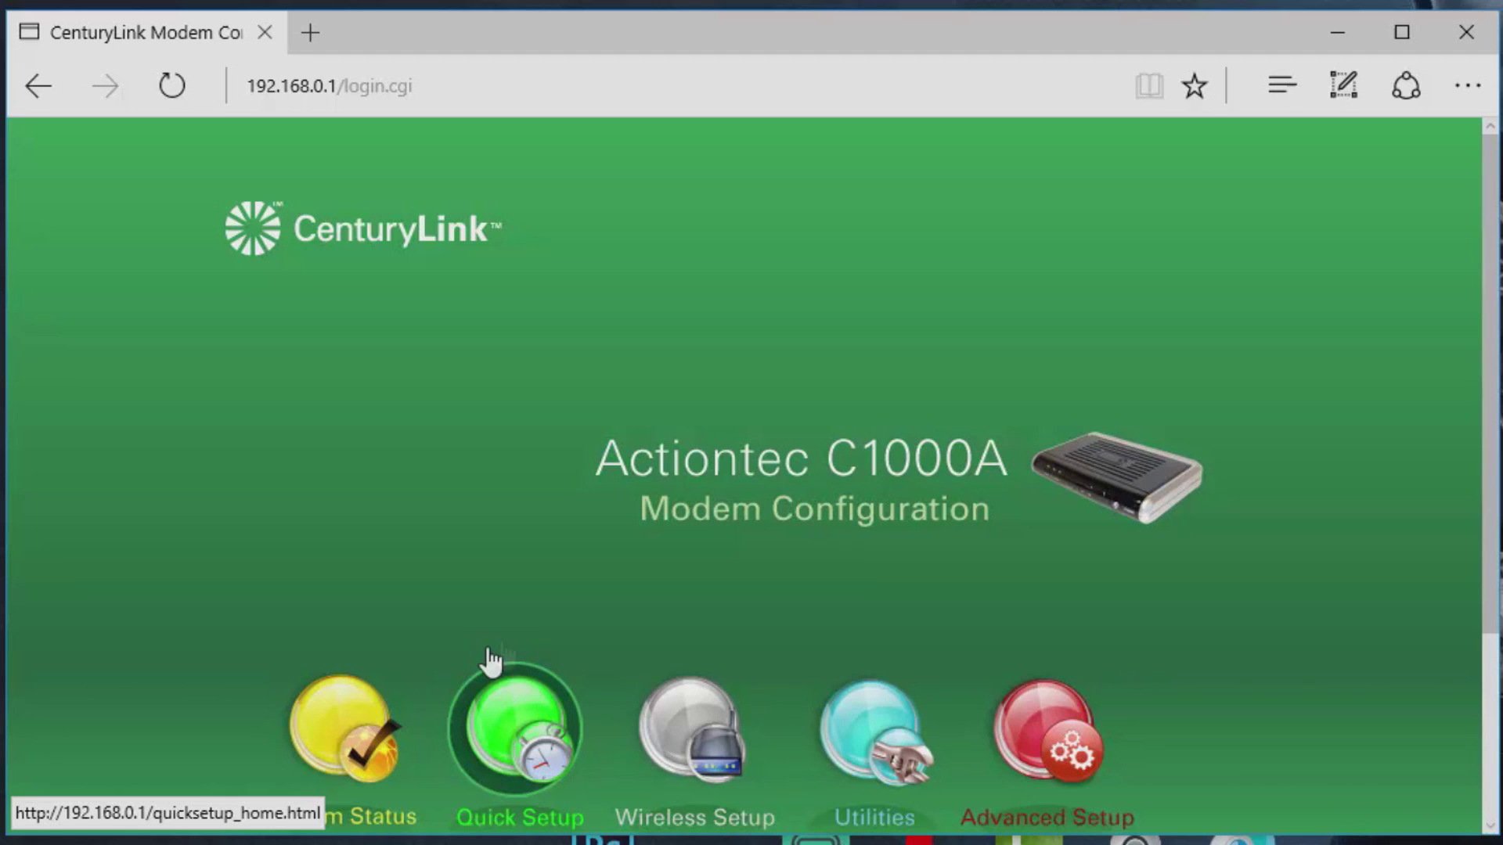
# - Scroll down the Actiontec C1000A home page to view its setup sections
pyautogui.scroll(-2, 500, 657)
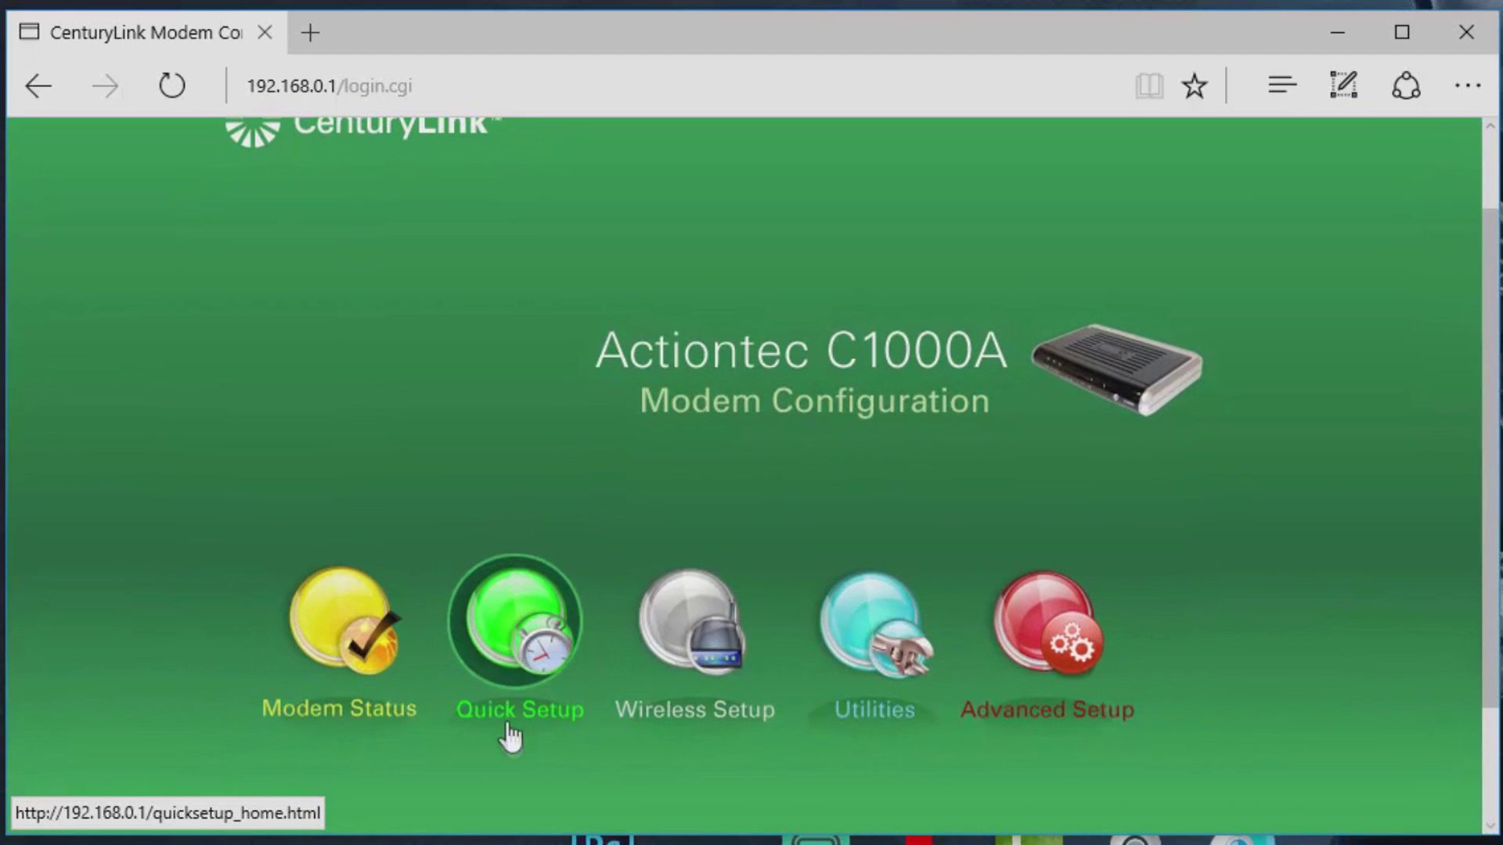
# - Review the Quick Setup PPP username, keep Custom Realm, then go to Wireless Basic Settings
pyautogui.click(516, 646)
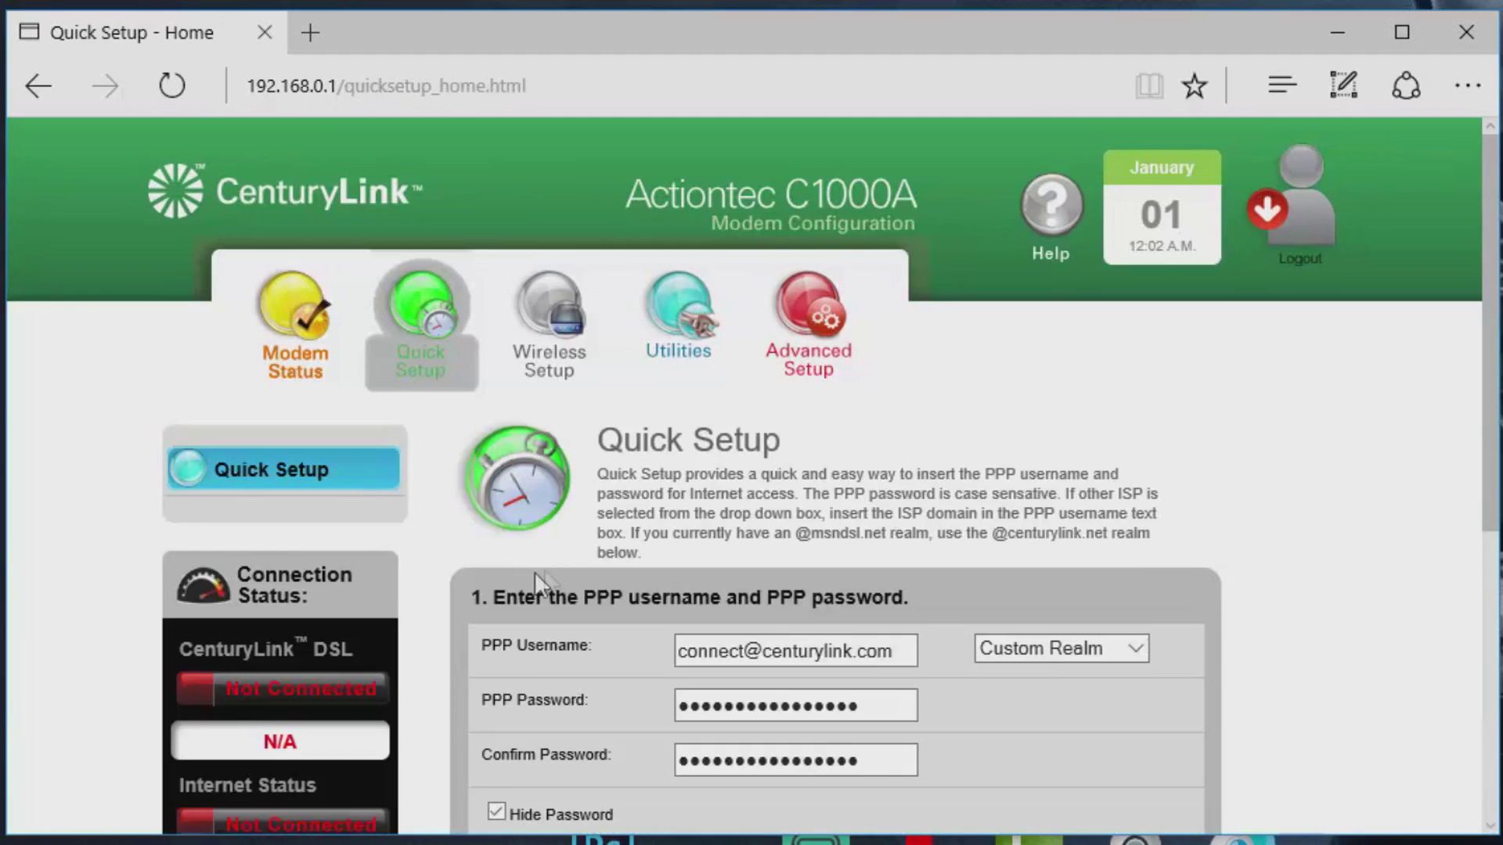
pyautogui.scroll(-2, 626, 547)
pyautogui.click(710, 536)
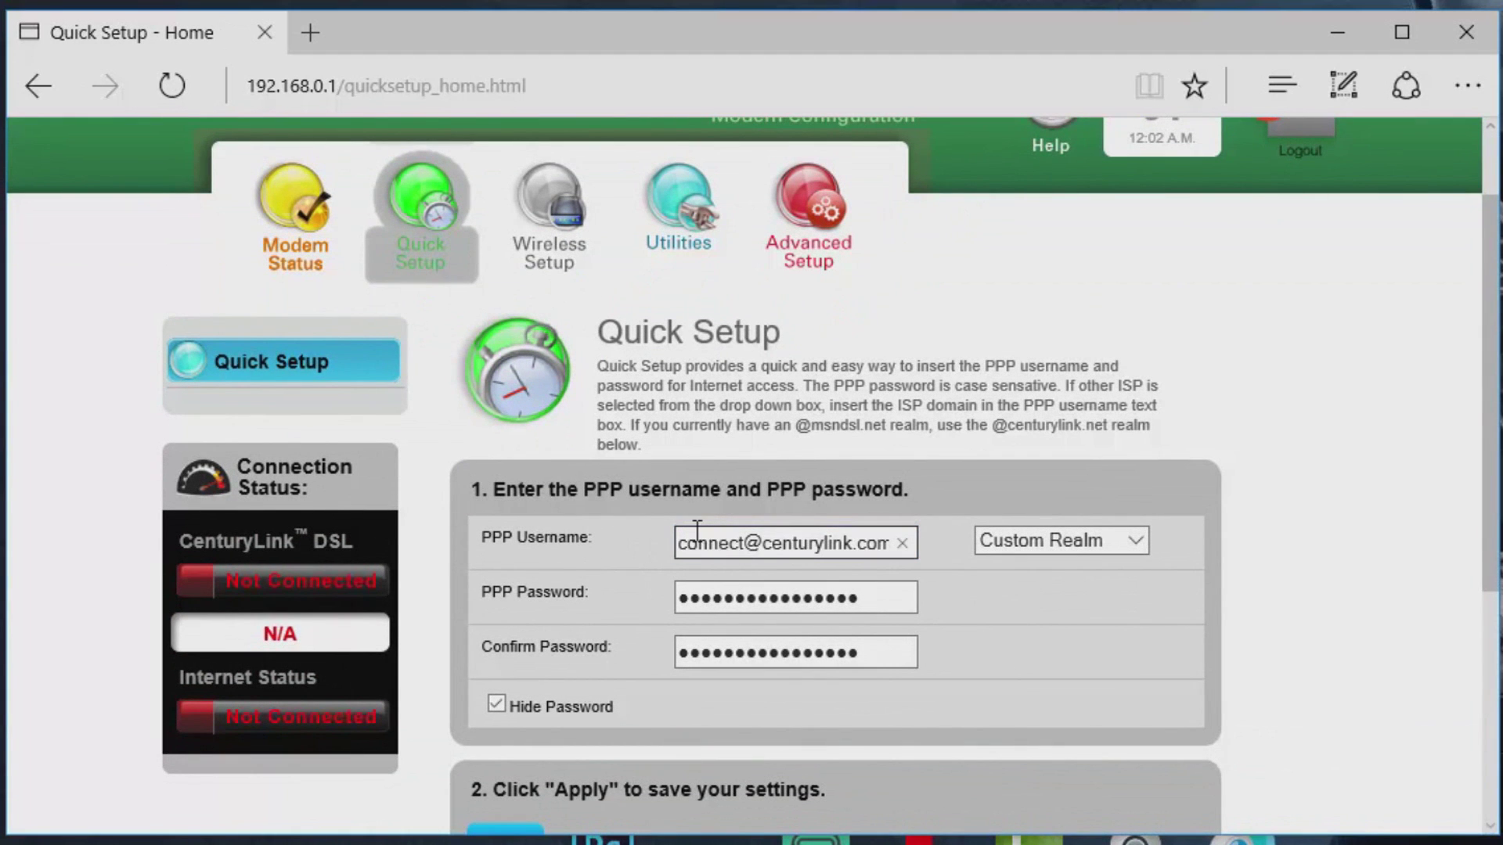
pyautogui.click(988, 541)
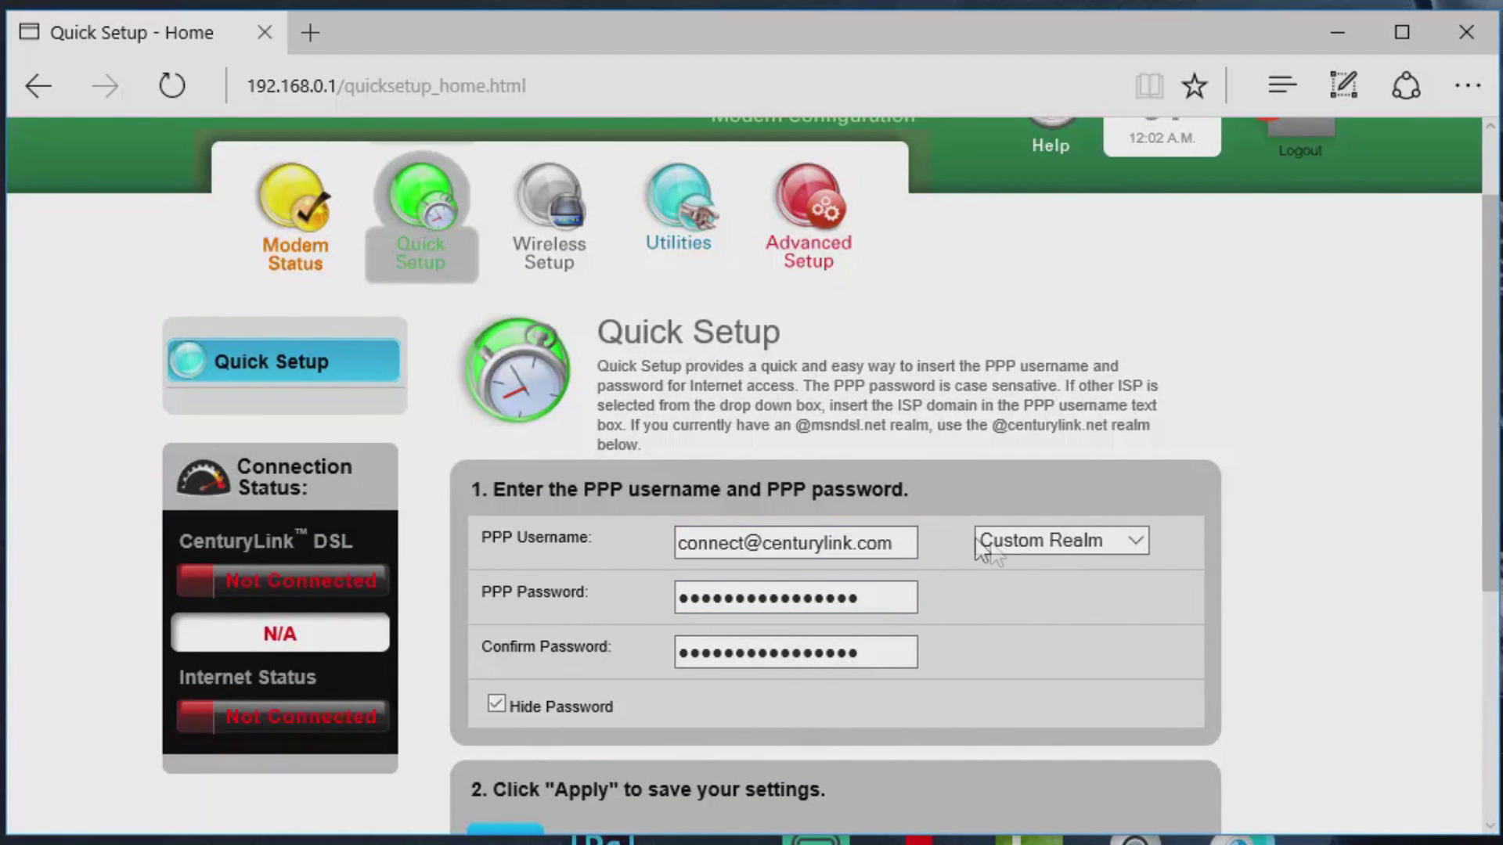
pyautogui.click(988, 540)
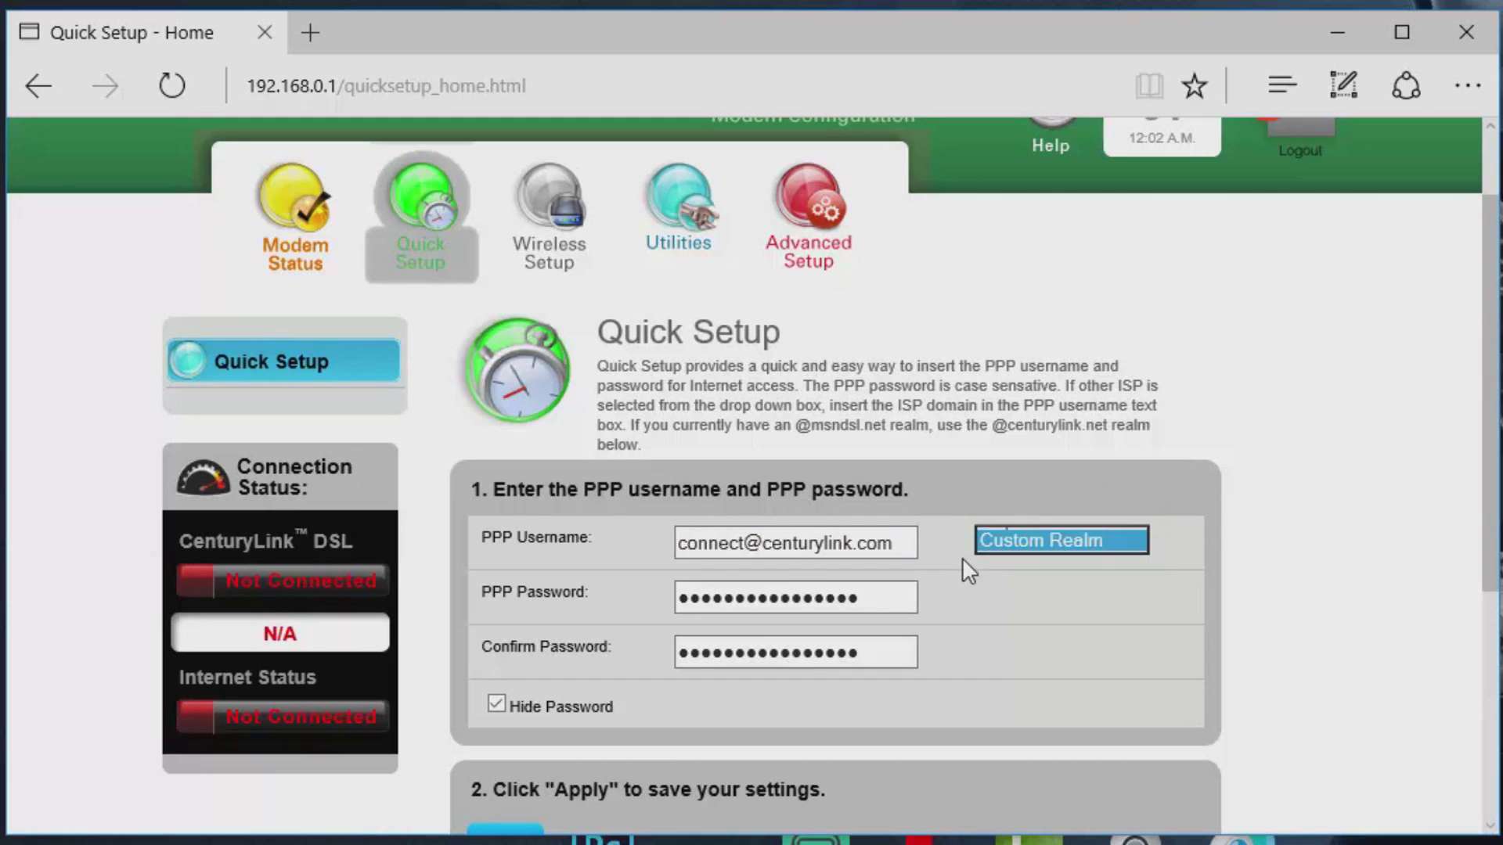
pyautogui.scroll(-1, 972, 562)
pyautogui.scroll(1, 972, 562)
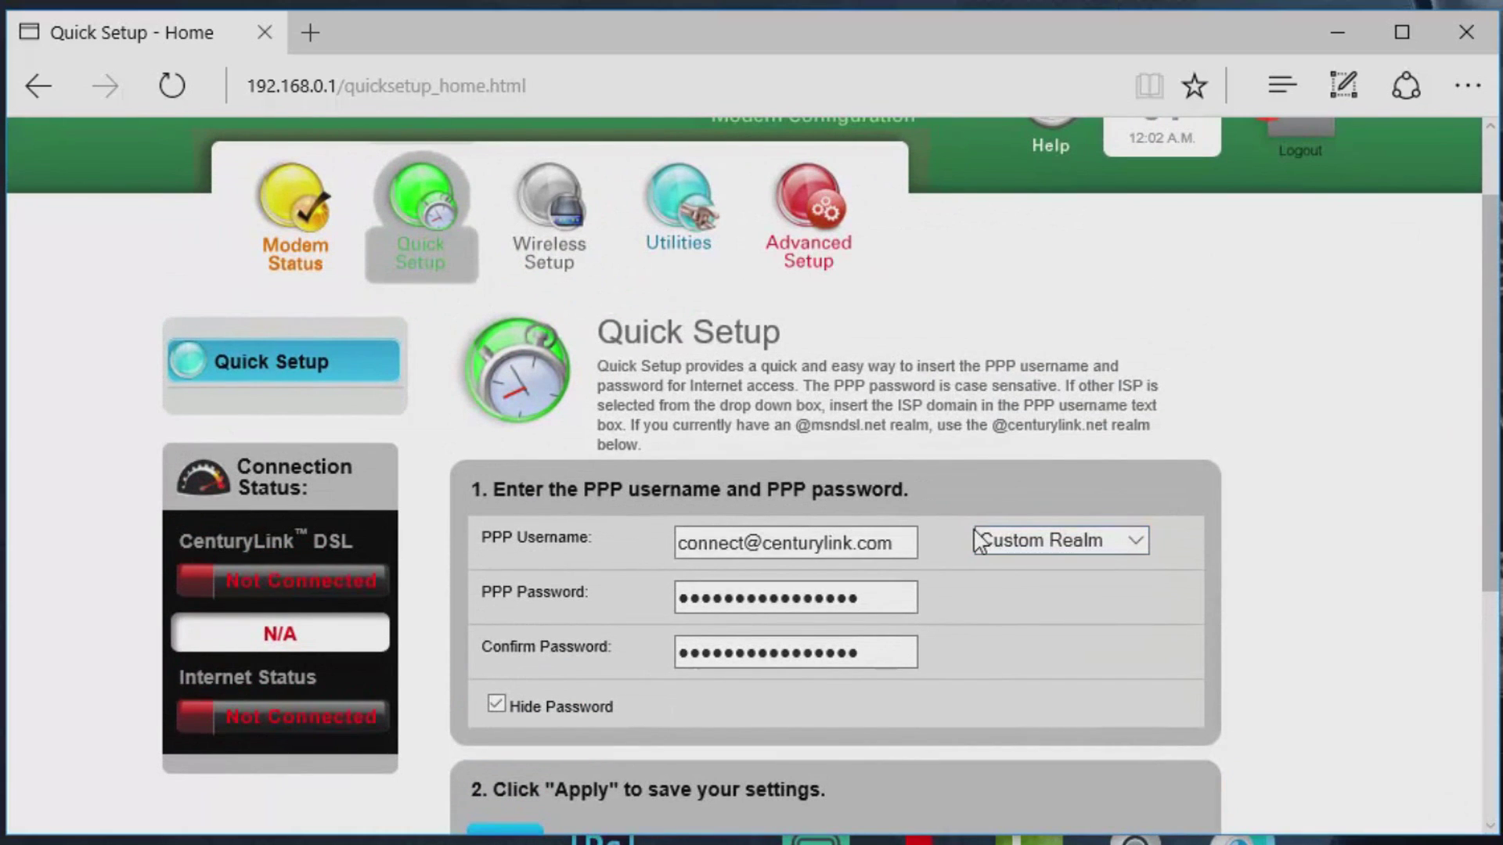
pyautogui.scroll(2, 977, 540)
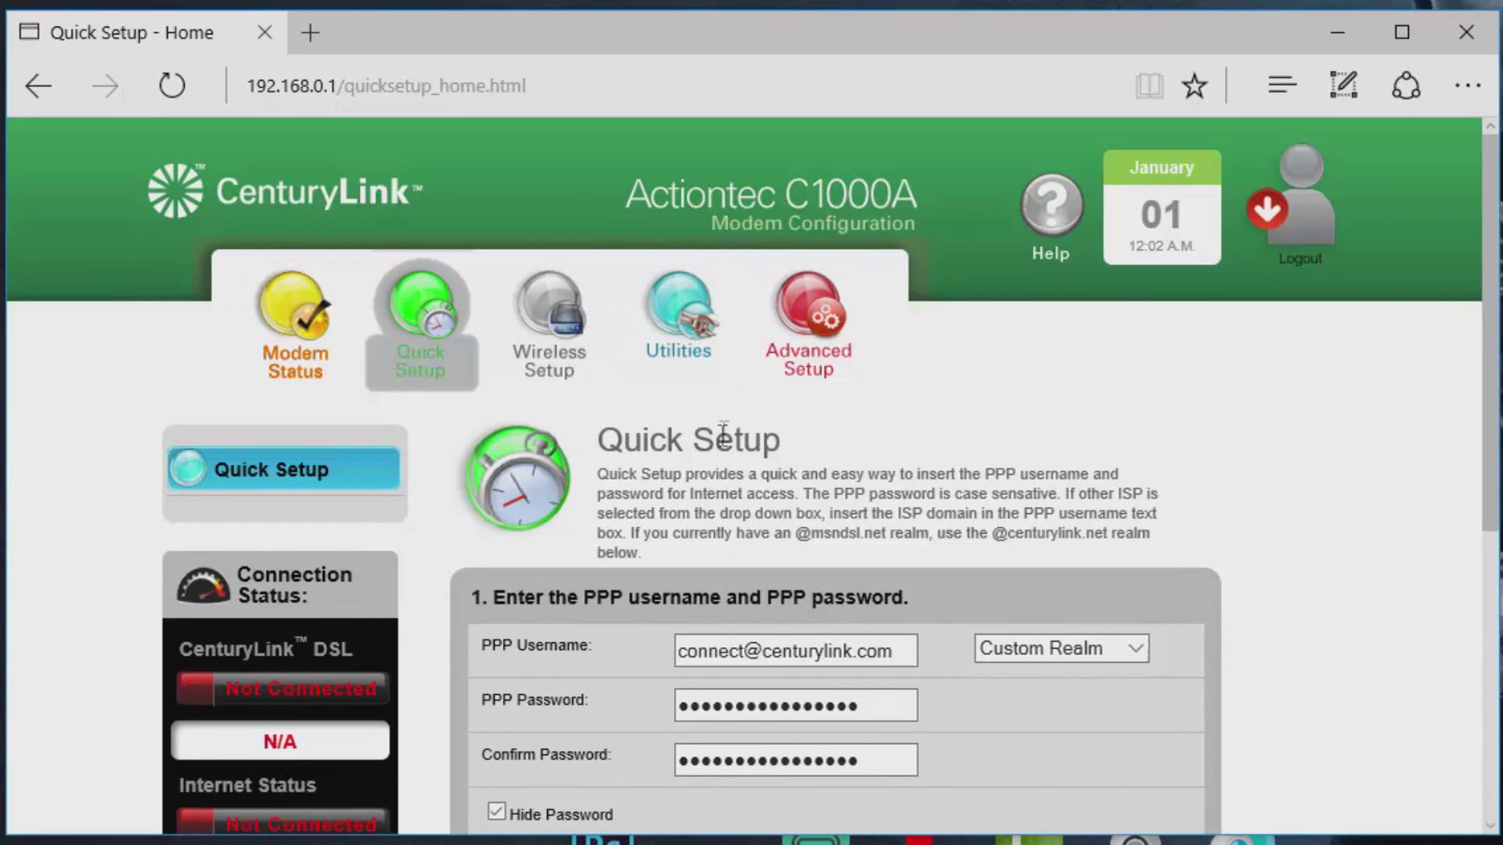
pyautogui.scroll(-2, 718, 438)
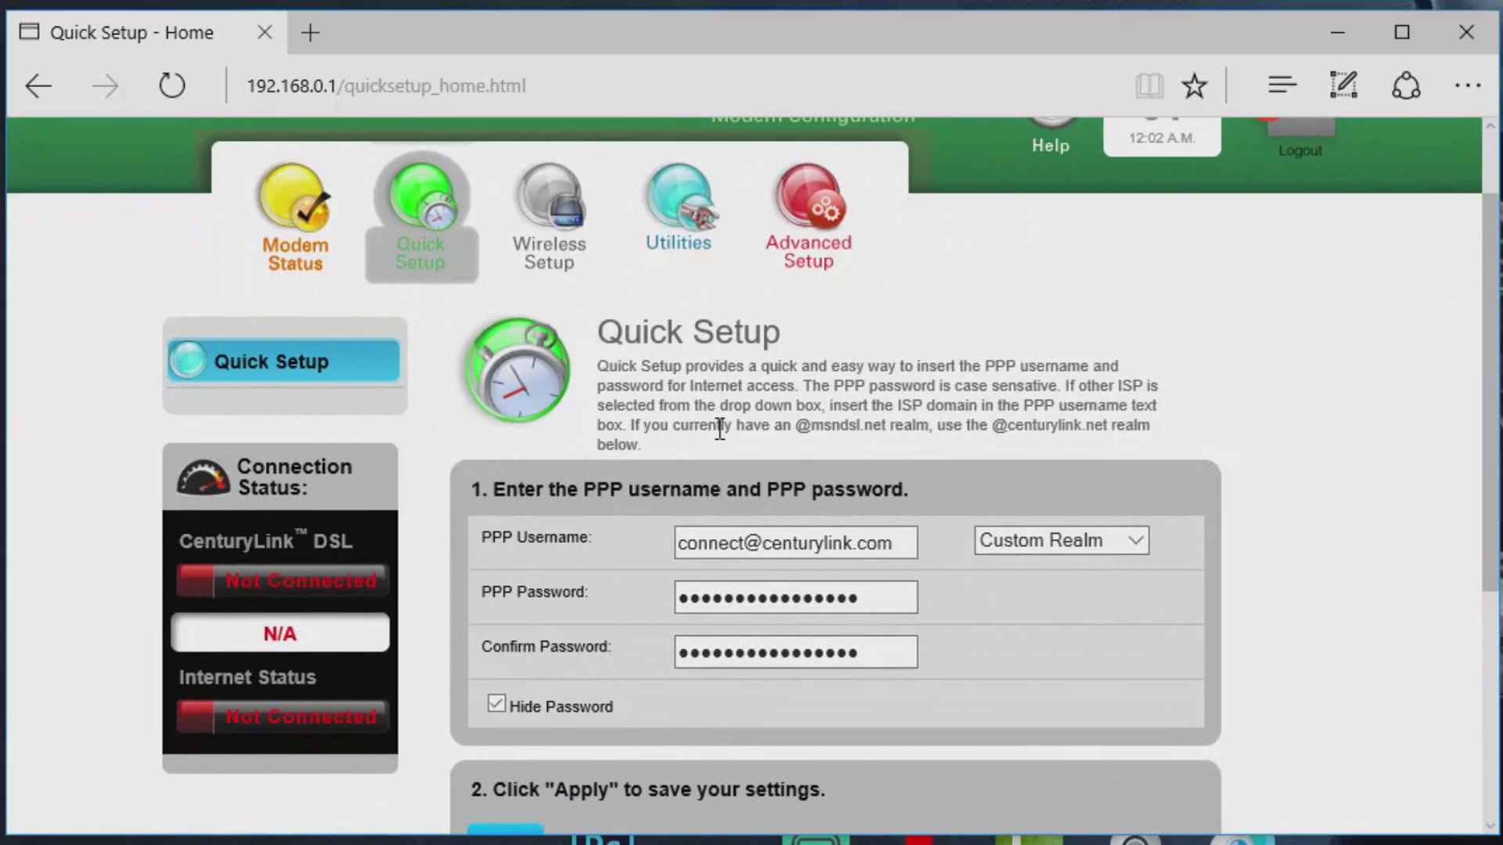
pyautogui.click(567, 224)
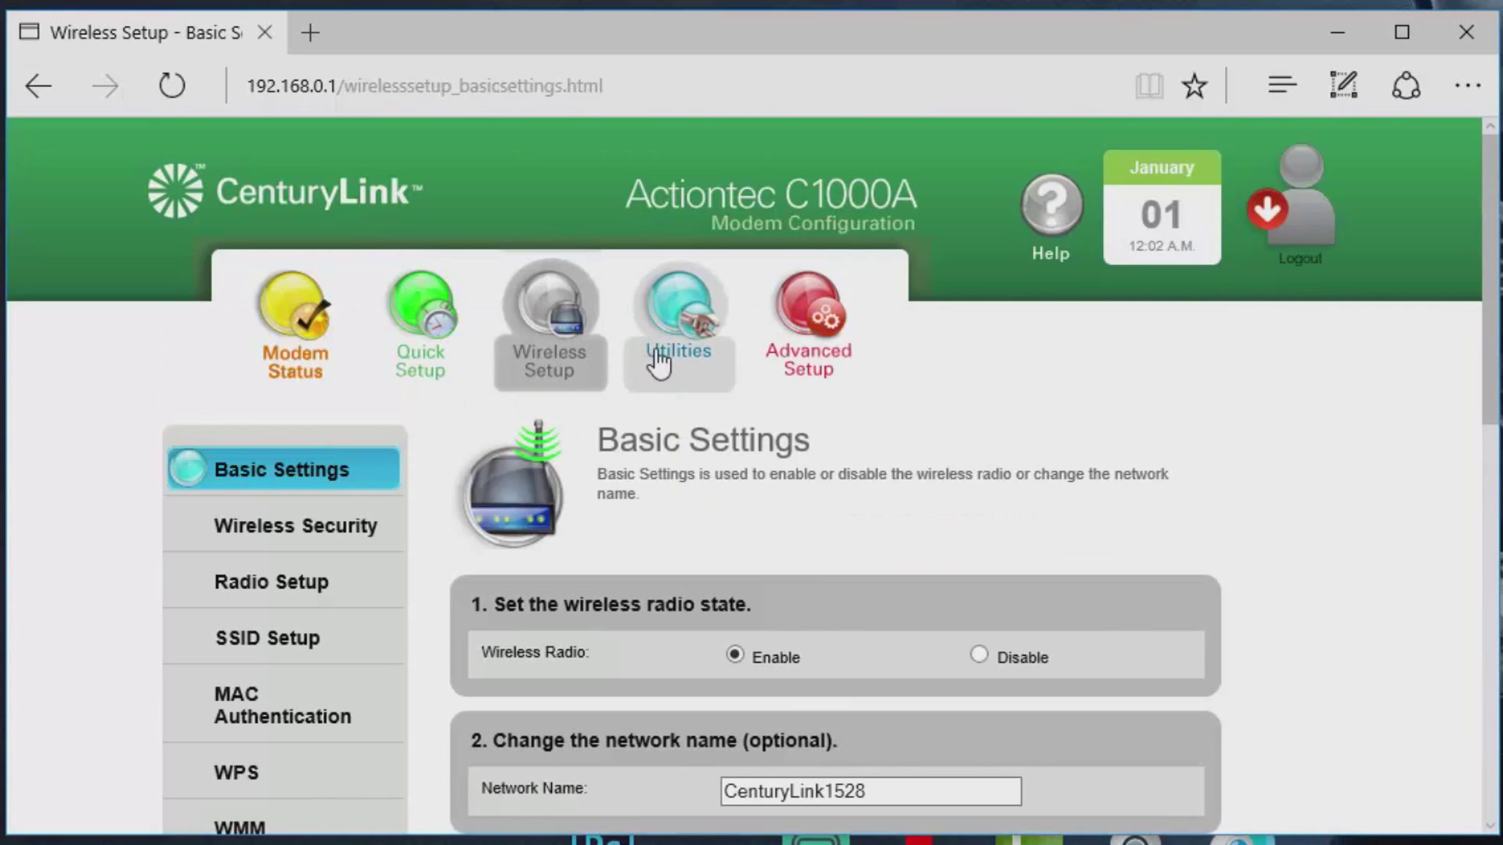
# - Select the current network name CenturyLink1528 in the Network Name field
pyautogui.scroll(-2, 920, 321)
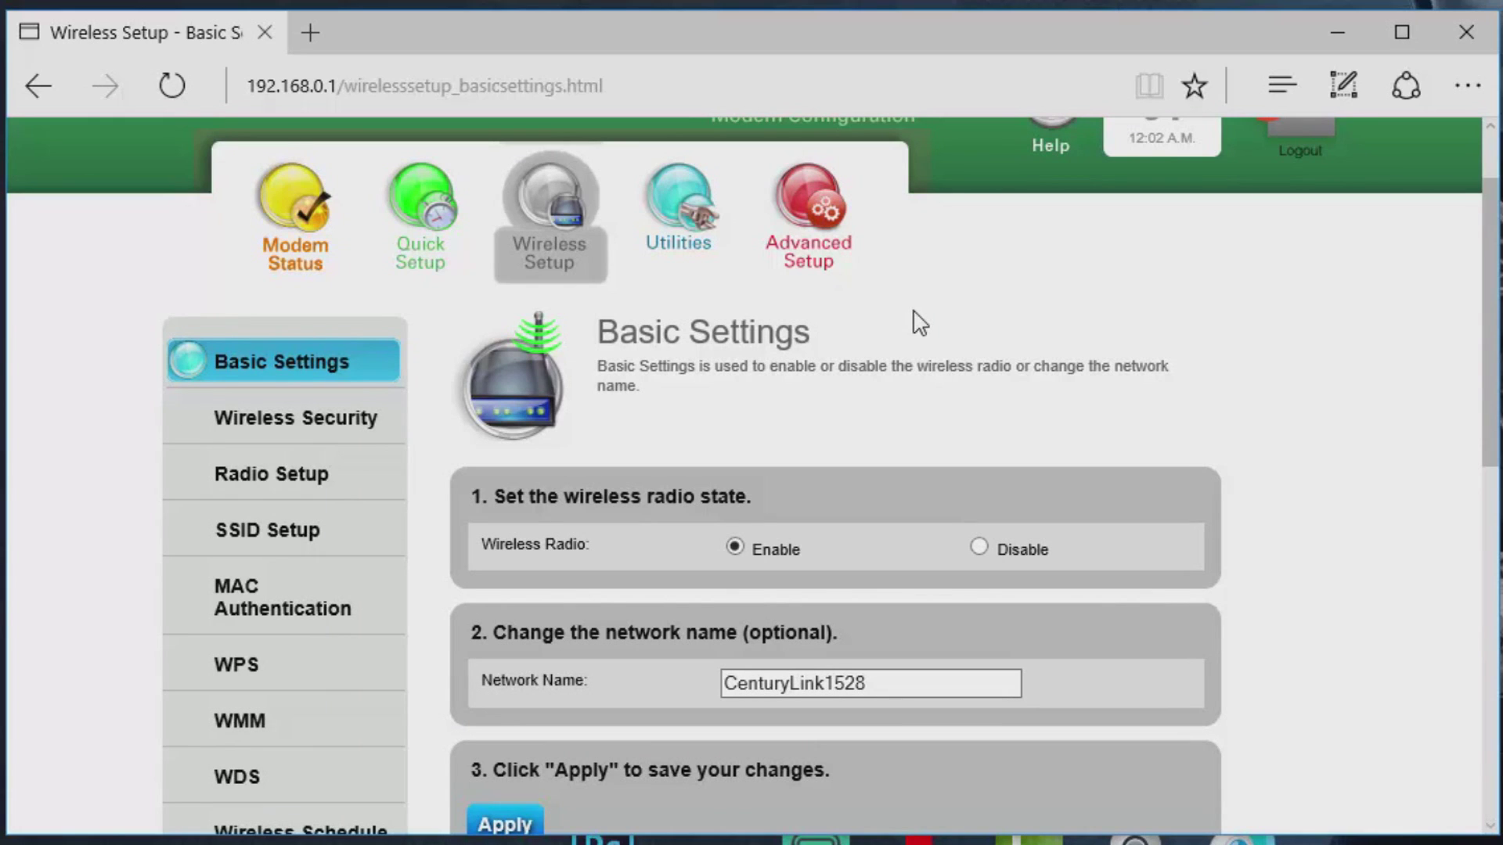
pyautogui.scroll(-2, 838, 359)
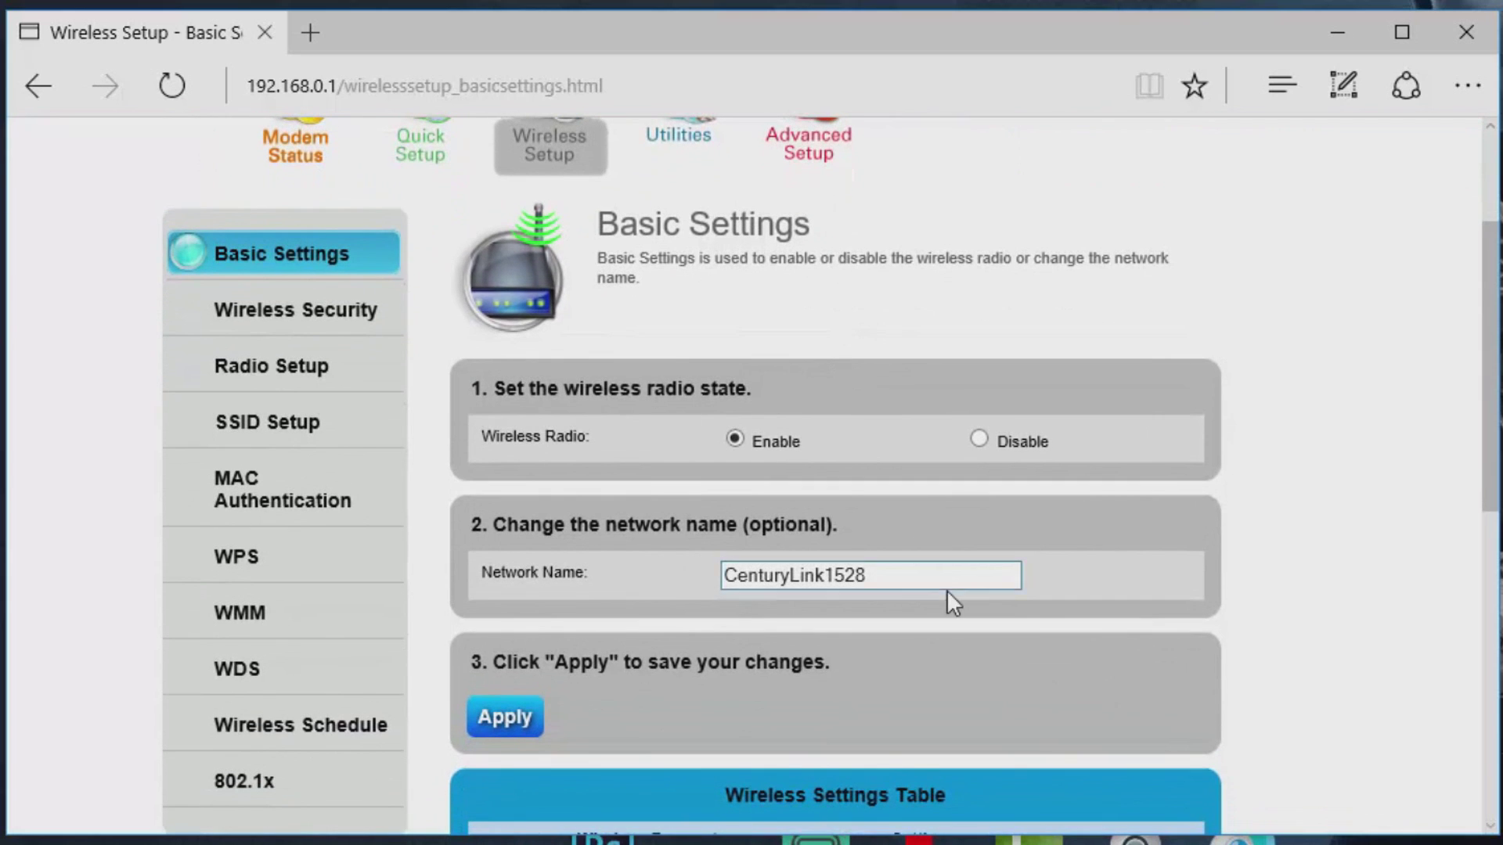
pyautogui.click(947, 578)
pyautogui.moveTo(945, 577); pyautogui.dragTo(671, 587)
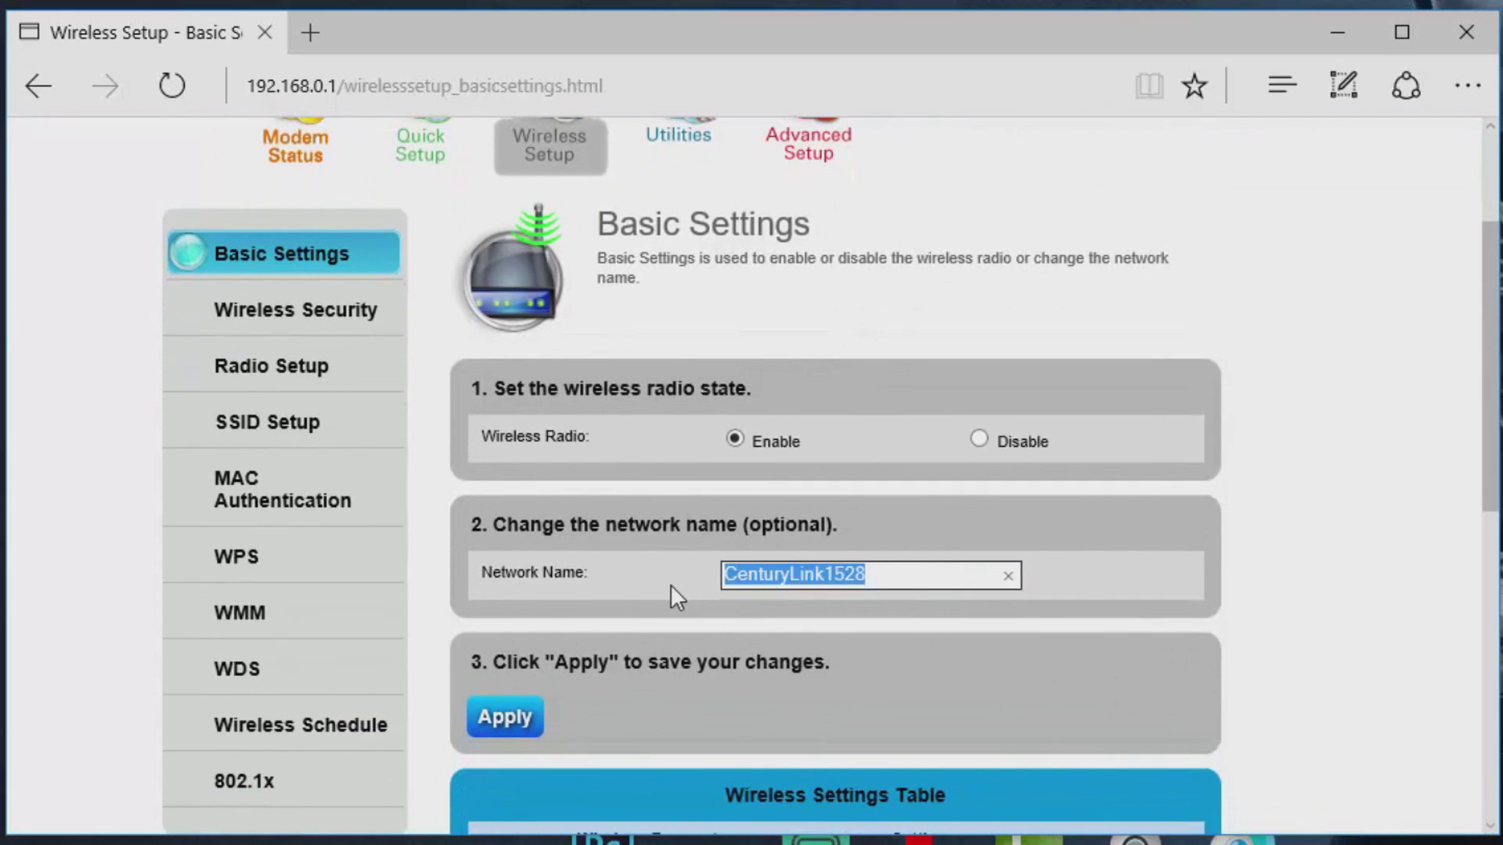
pyautogui.click(844, 576)
pyautogui.moveTo(892, 573); pyautogui.dragTo(720, 588)
pyautogui.click(737, 577)
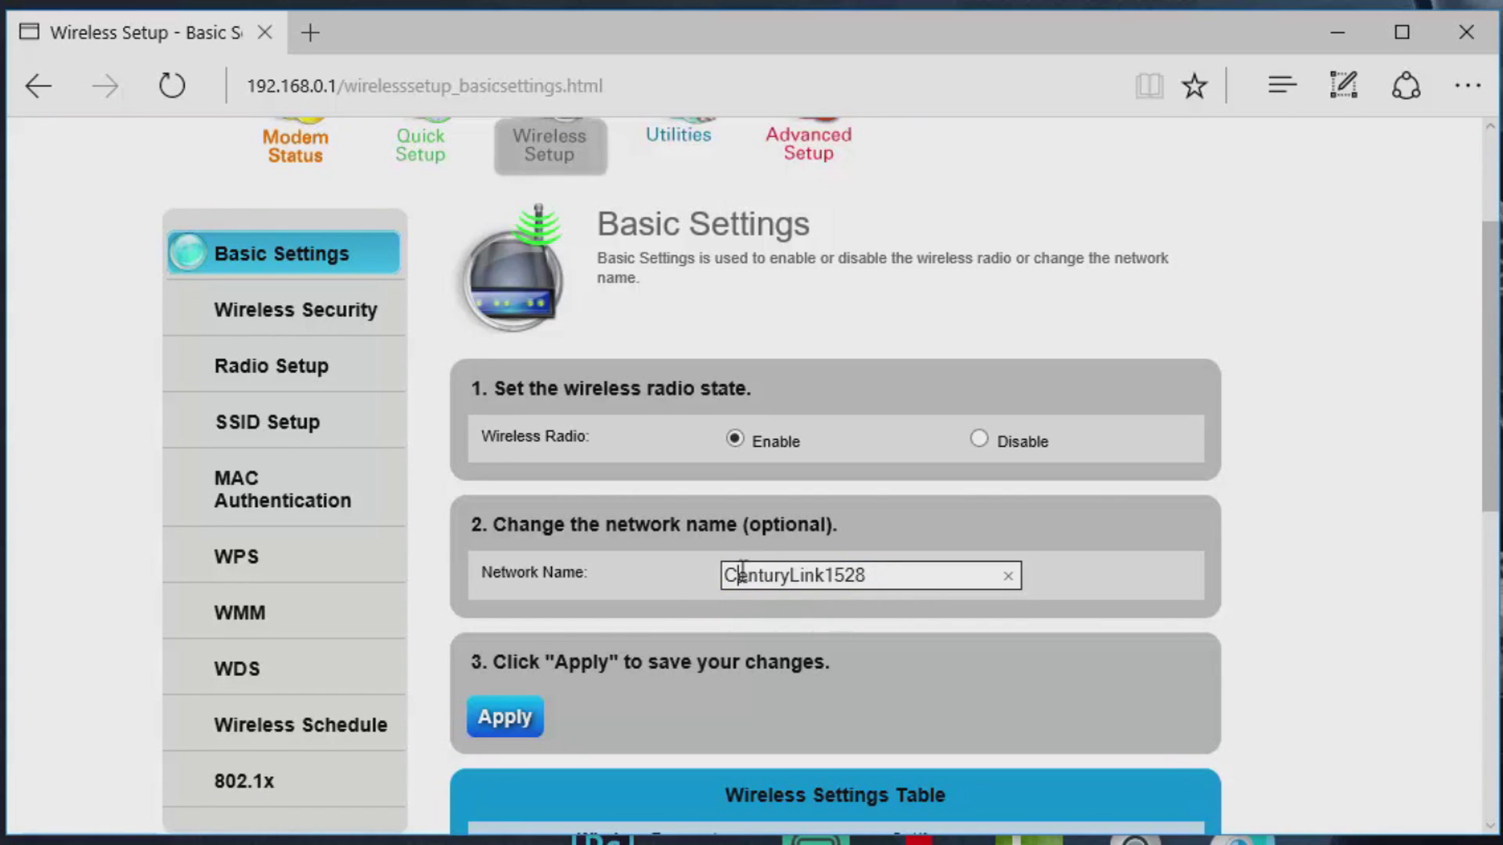
pyautogui.moveTo(897, 569); pyautogui.dragTo(659, 600)
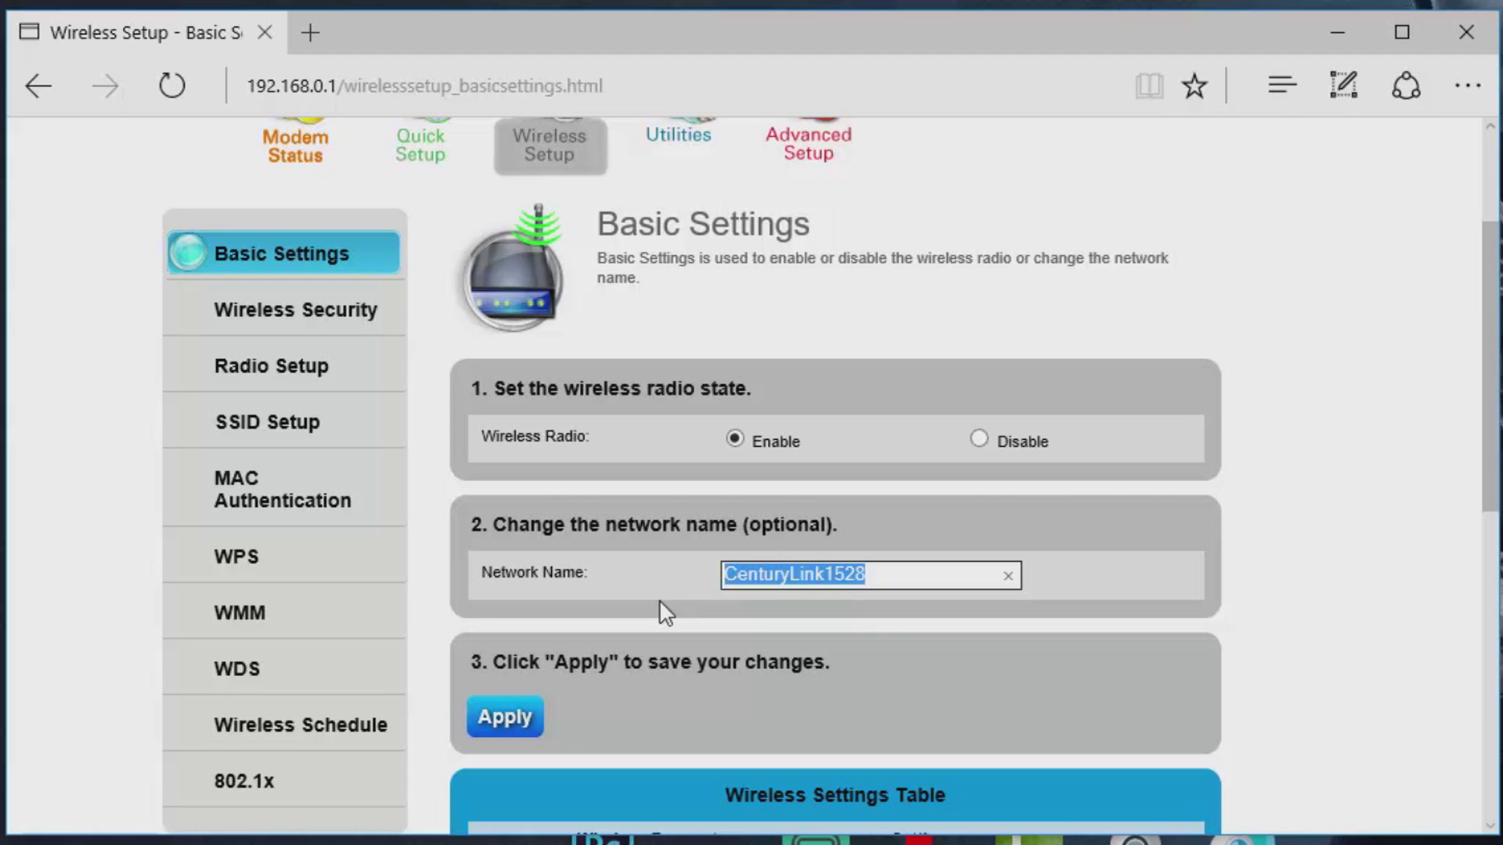
# - Replace the network name with 'Different Name' and apply the change
pyautogui.scroll(-3, 659, 609)
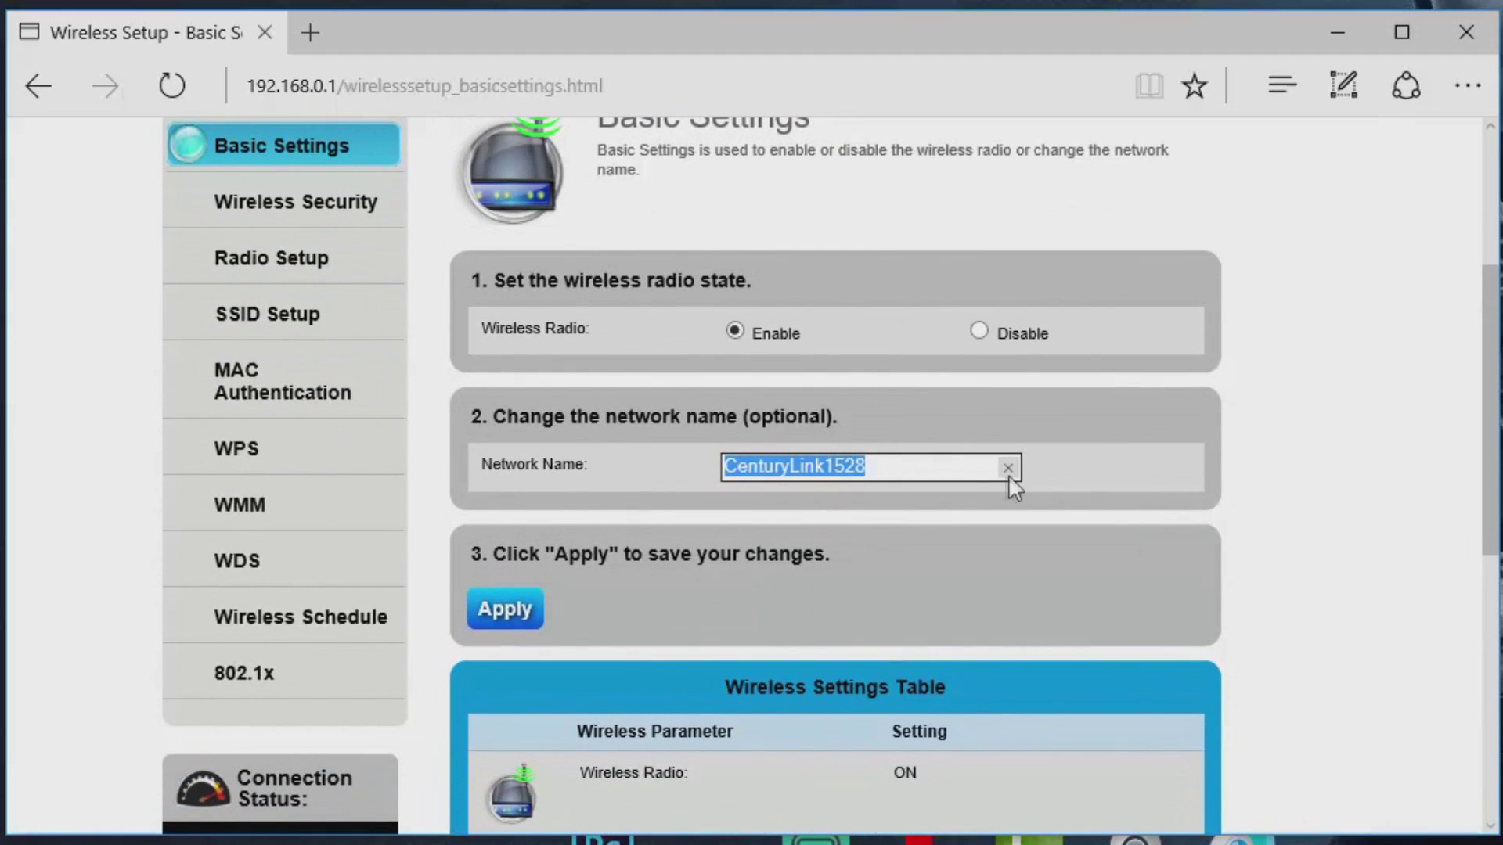
pyautogui.click(980, 469)
pyautogui.doubleClick(978, 471)
pyautogui.write('Differ')
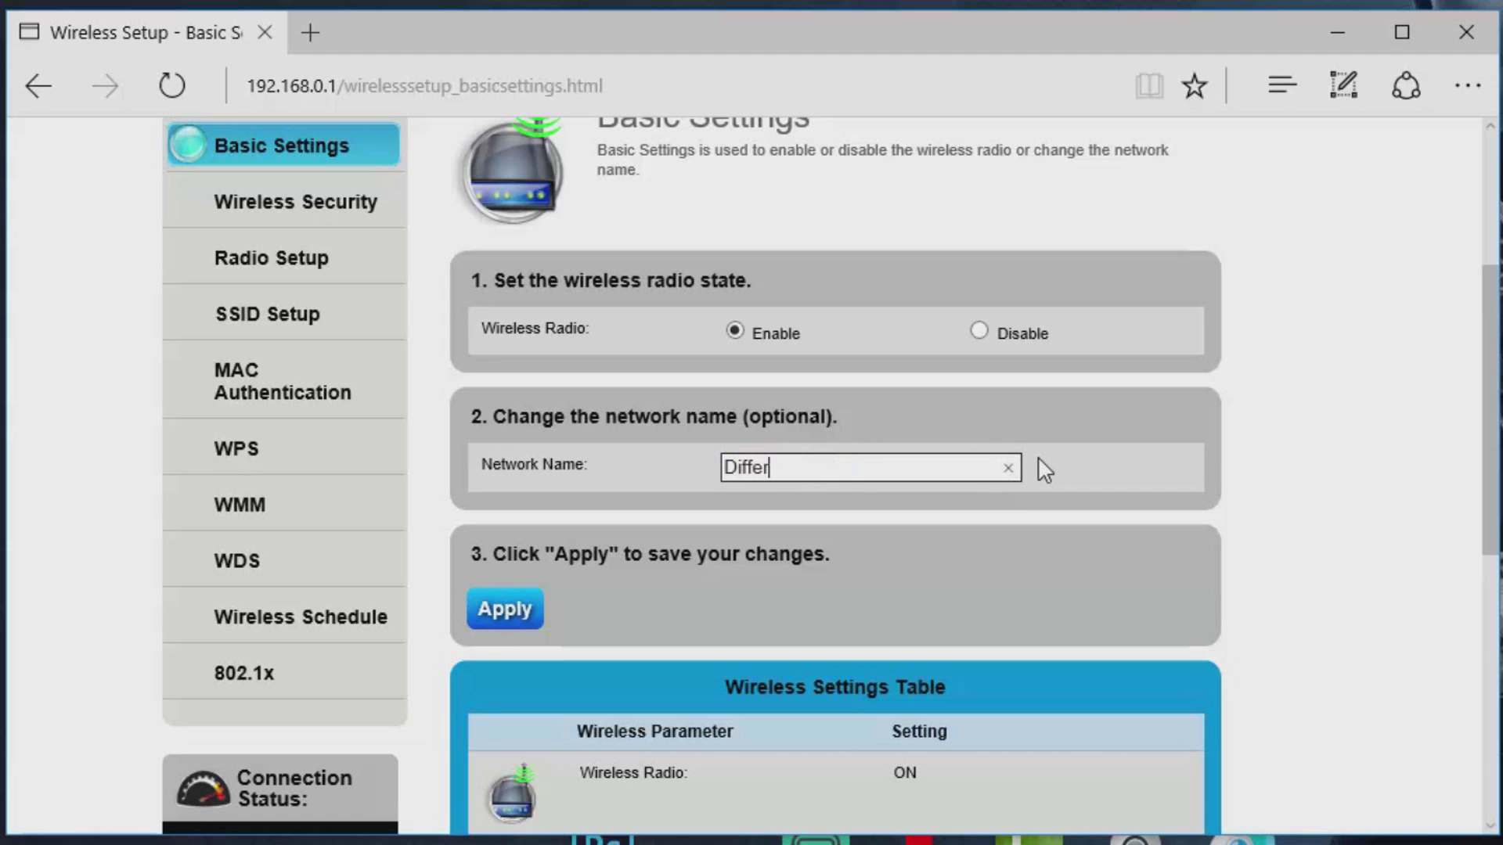
pyautogui.write('ent Name')
pyautogui.click(507, 615)
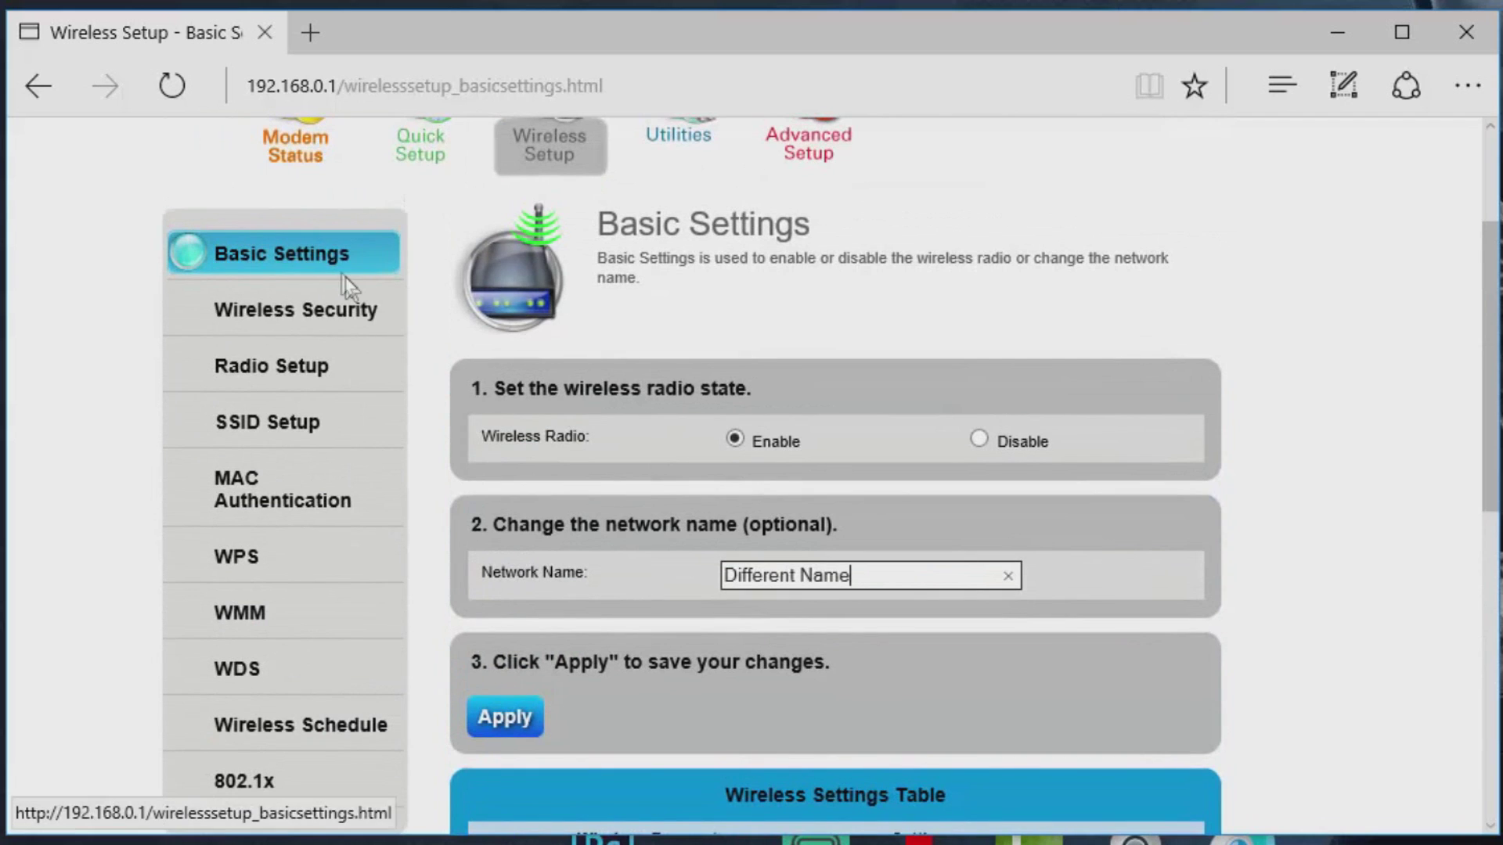
pyautogui.click(358, 307)
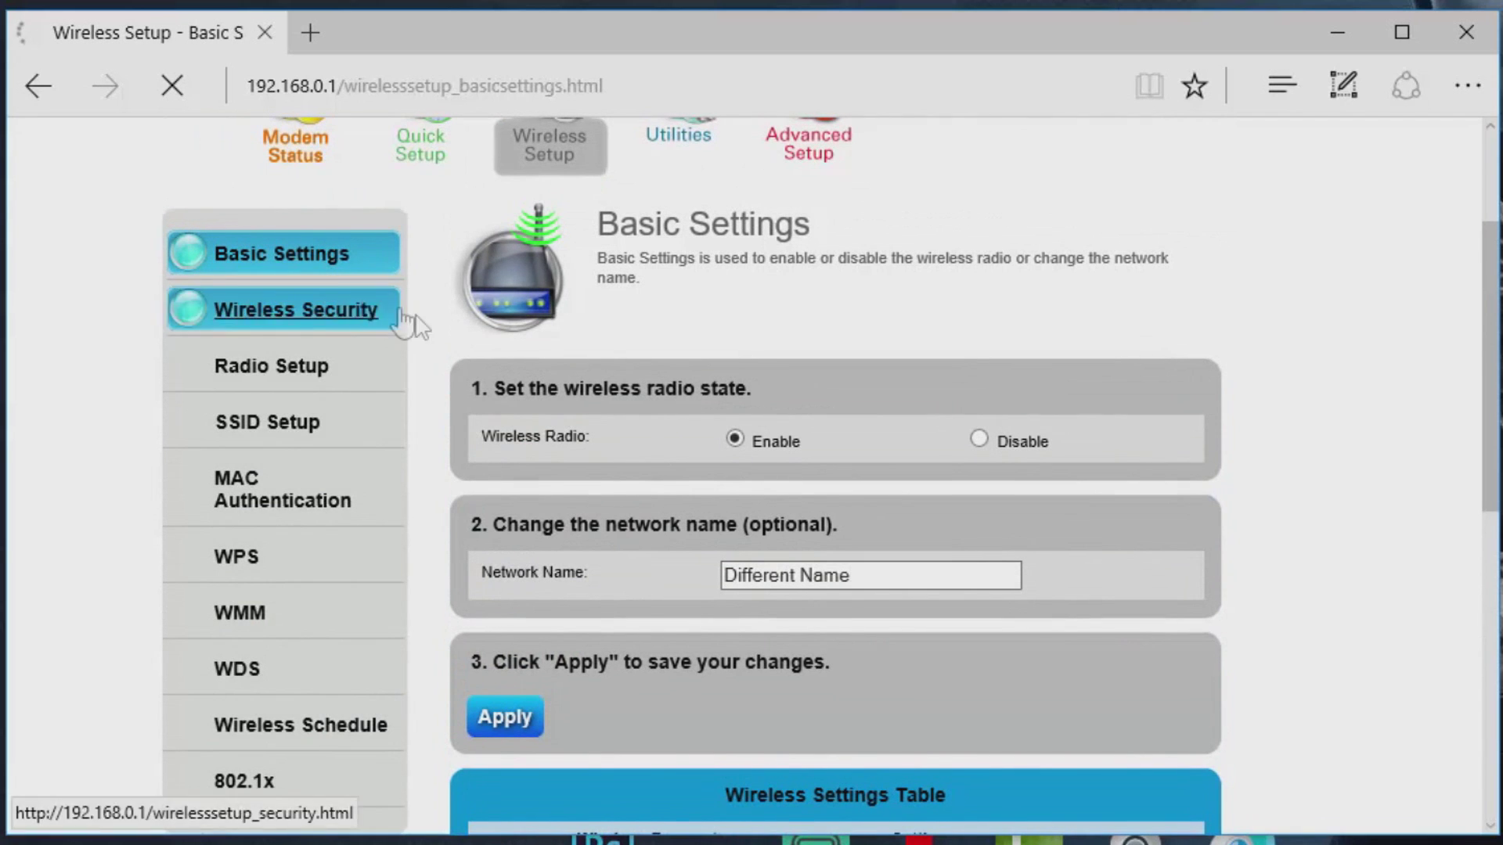
# - Enter a custom security passphrase, then clear the Security Key/Passphrase field
pyautogui.scroll(-4, 498, 406)
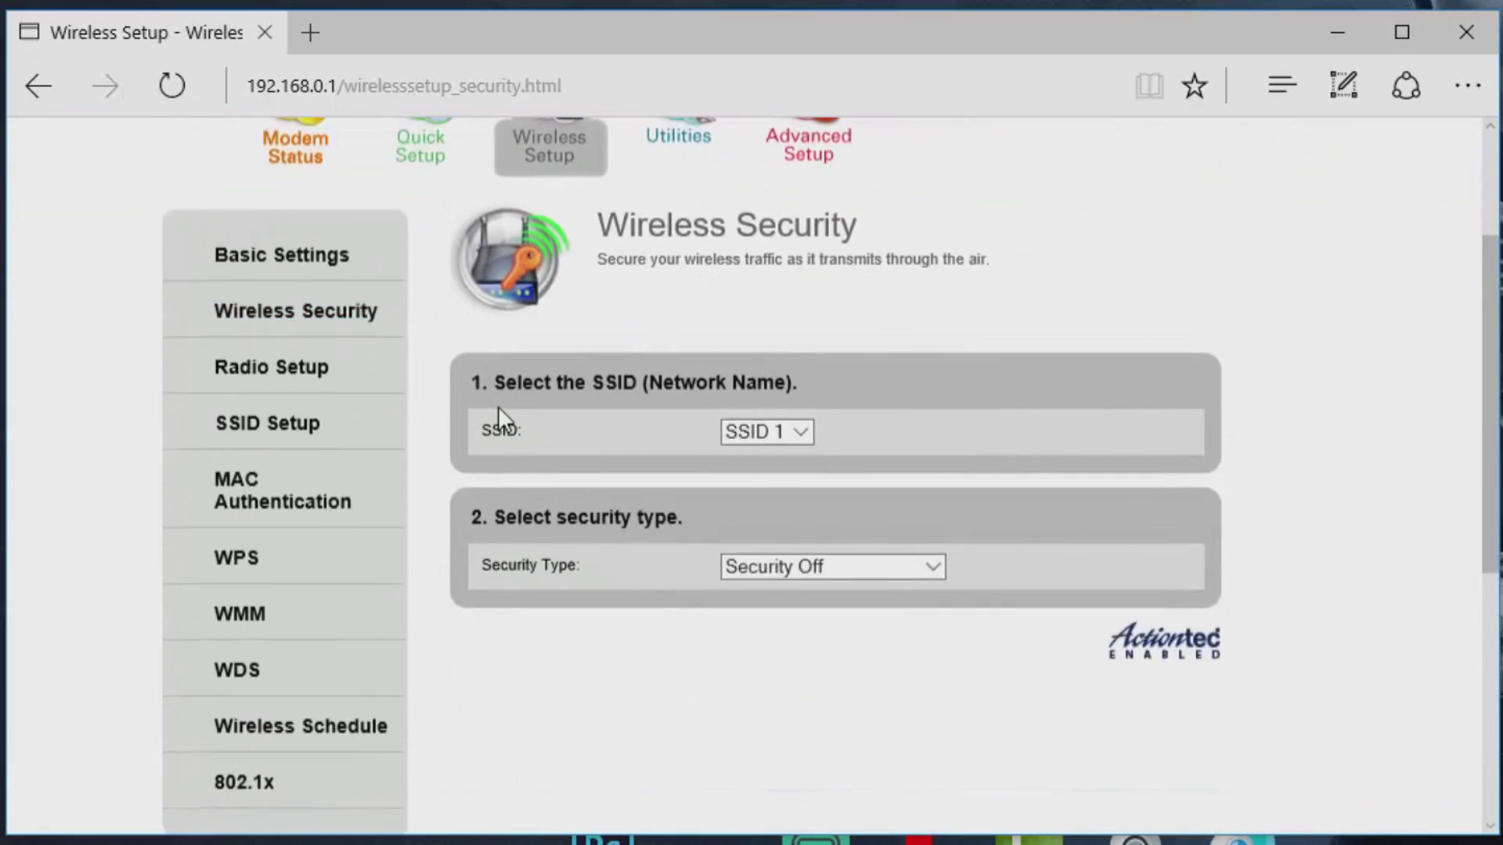
pyautogui.scroll(-4, 505, 415)
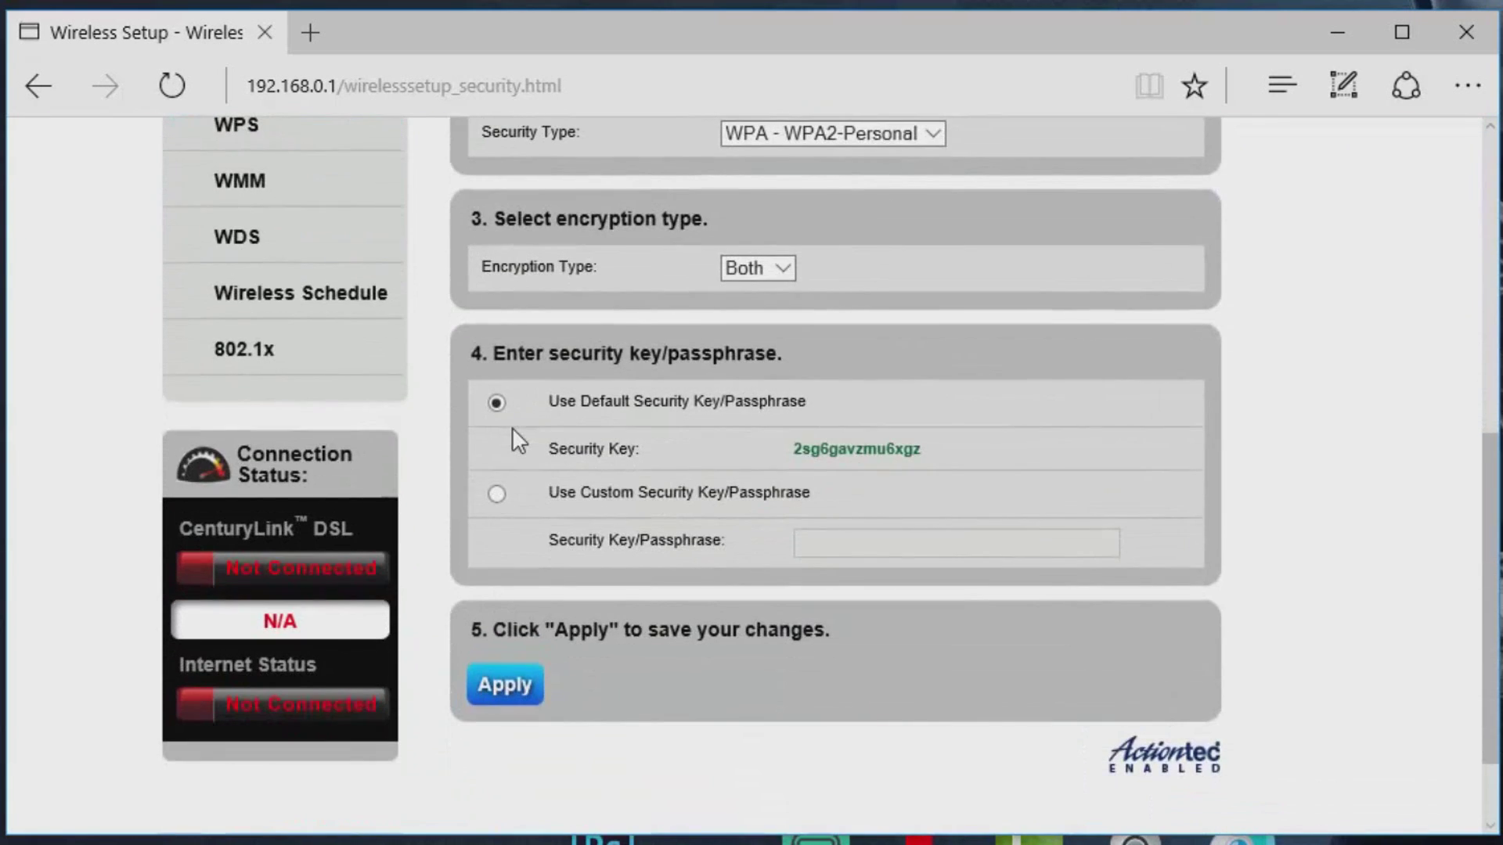
pyautogui.click(497, 494)
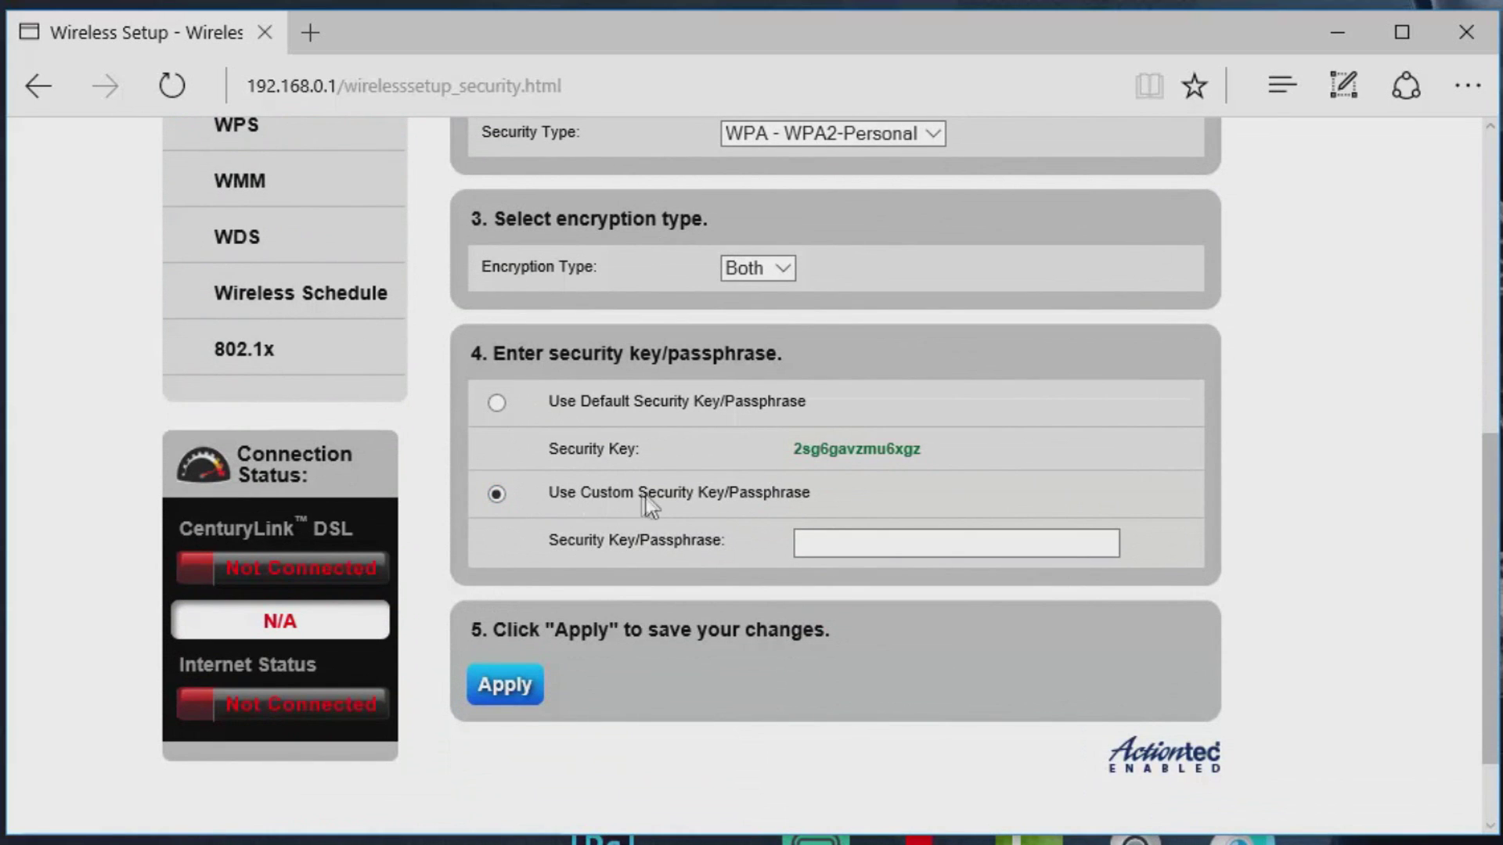
pyautogui.click(836, 538)
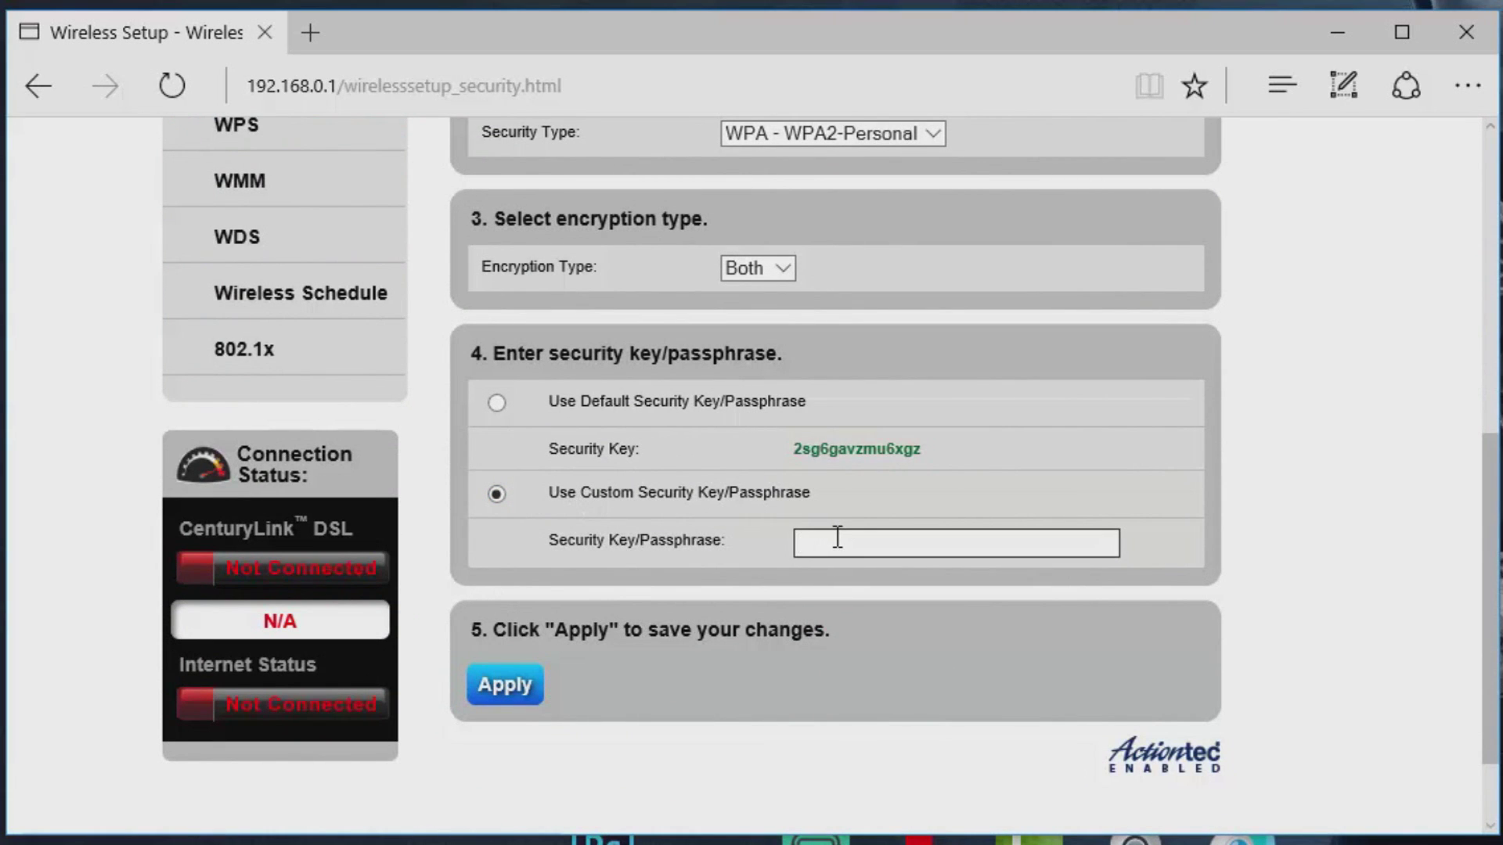
pyautogui.write('sd;fojadkjflkeahrfalkjgfwelFH;O')
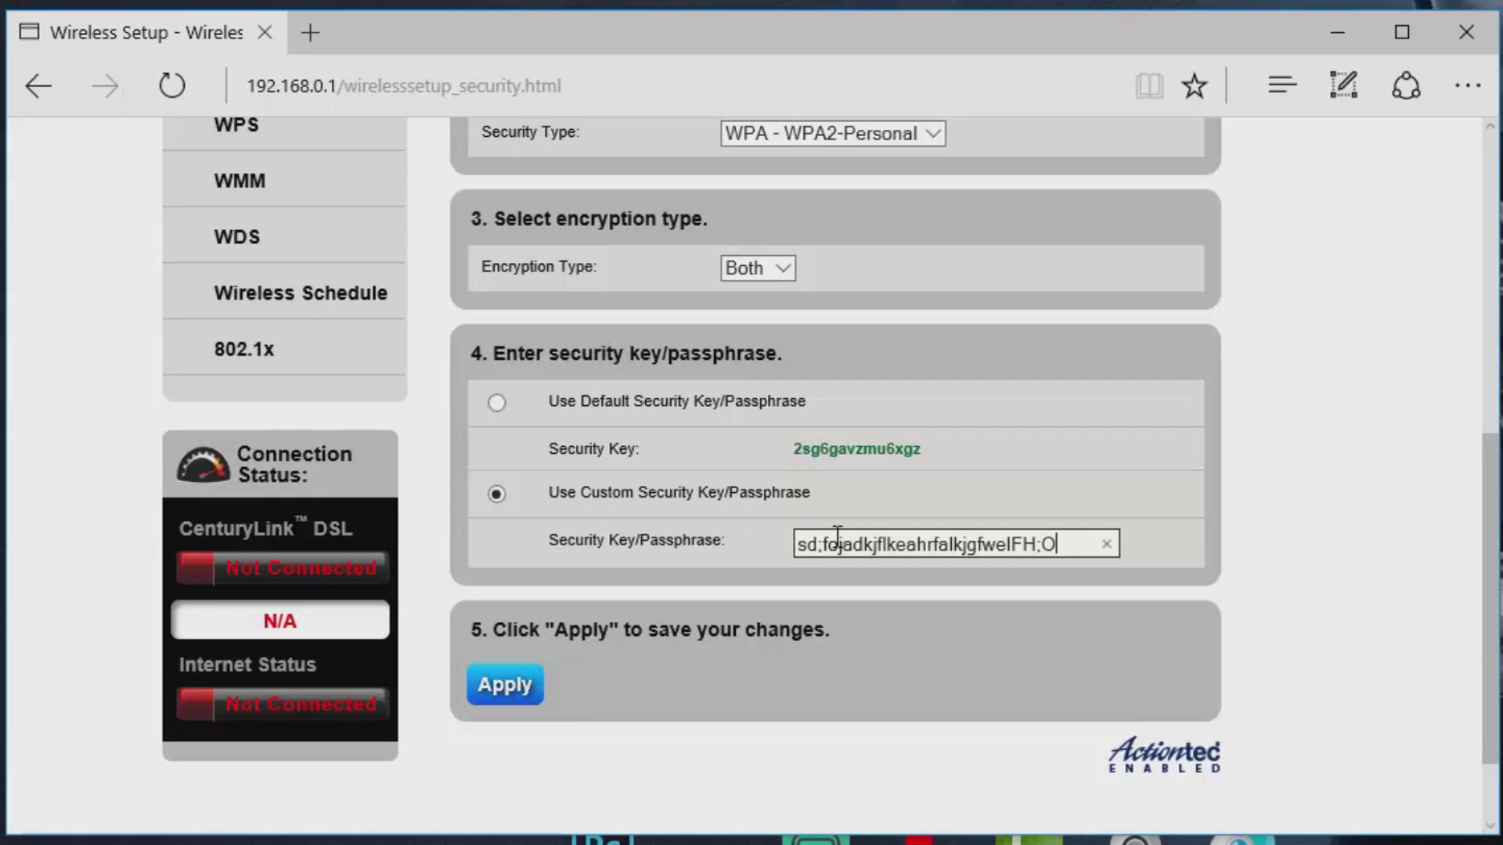
pyautogui.click(1108, 543)
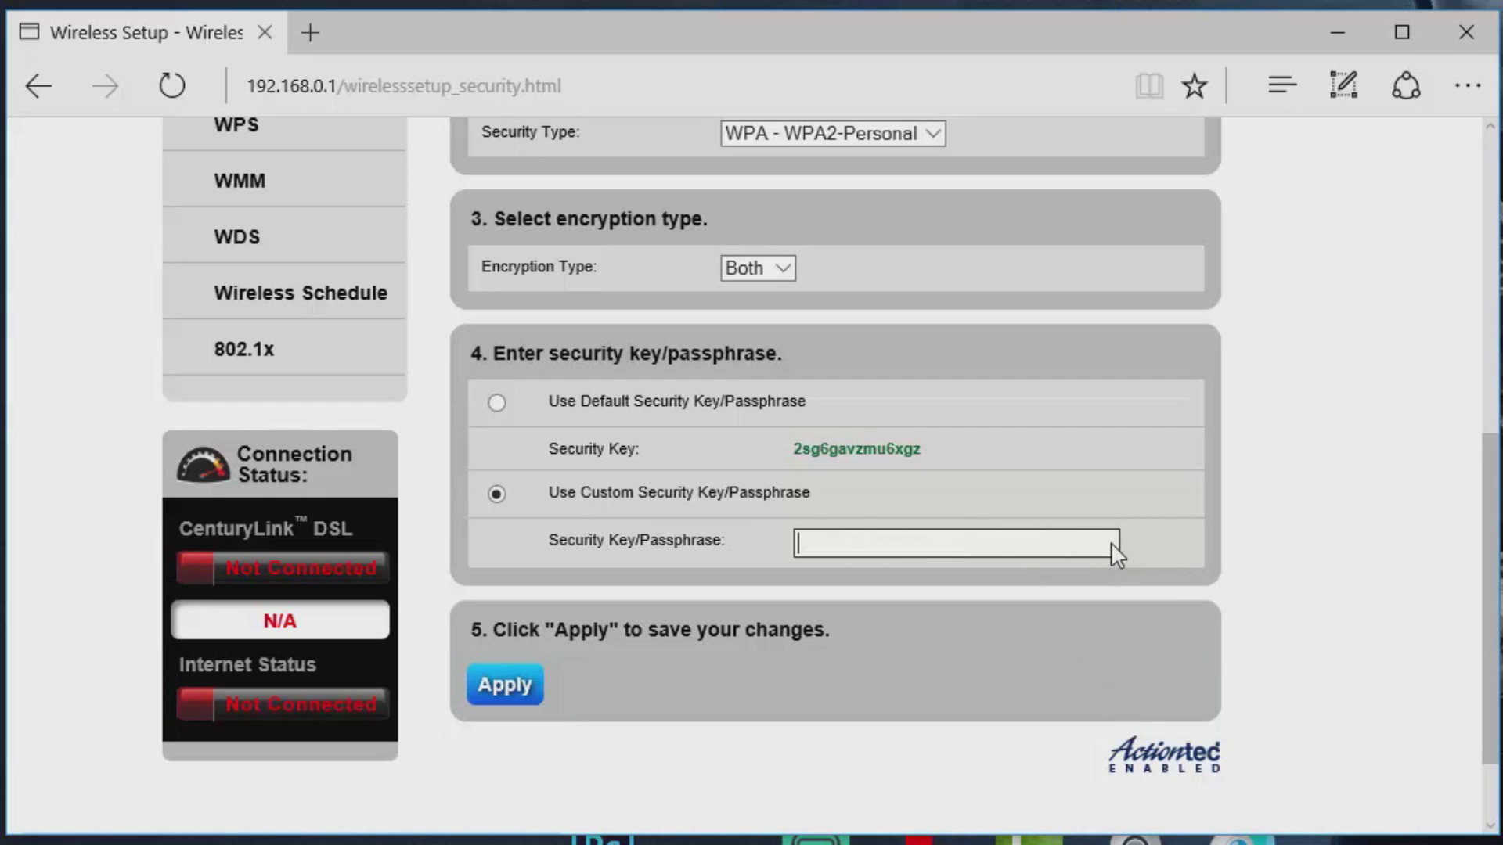
pyautogui.scroll(5, 1110, 544)
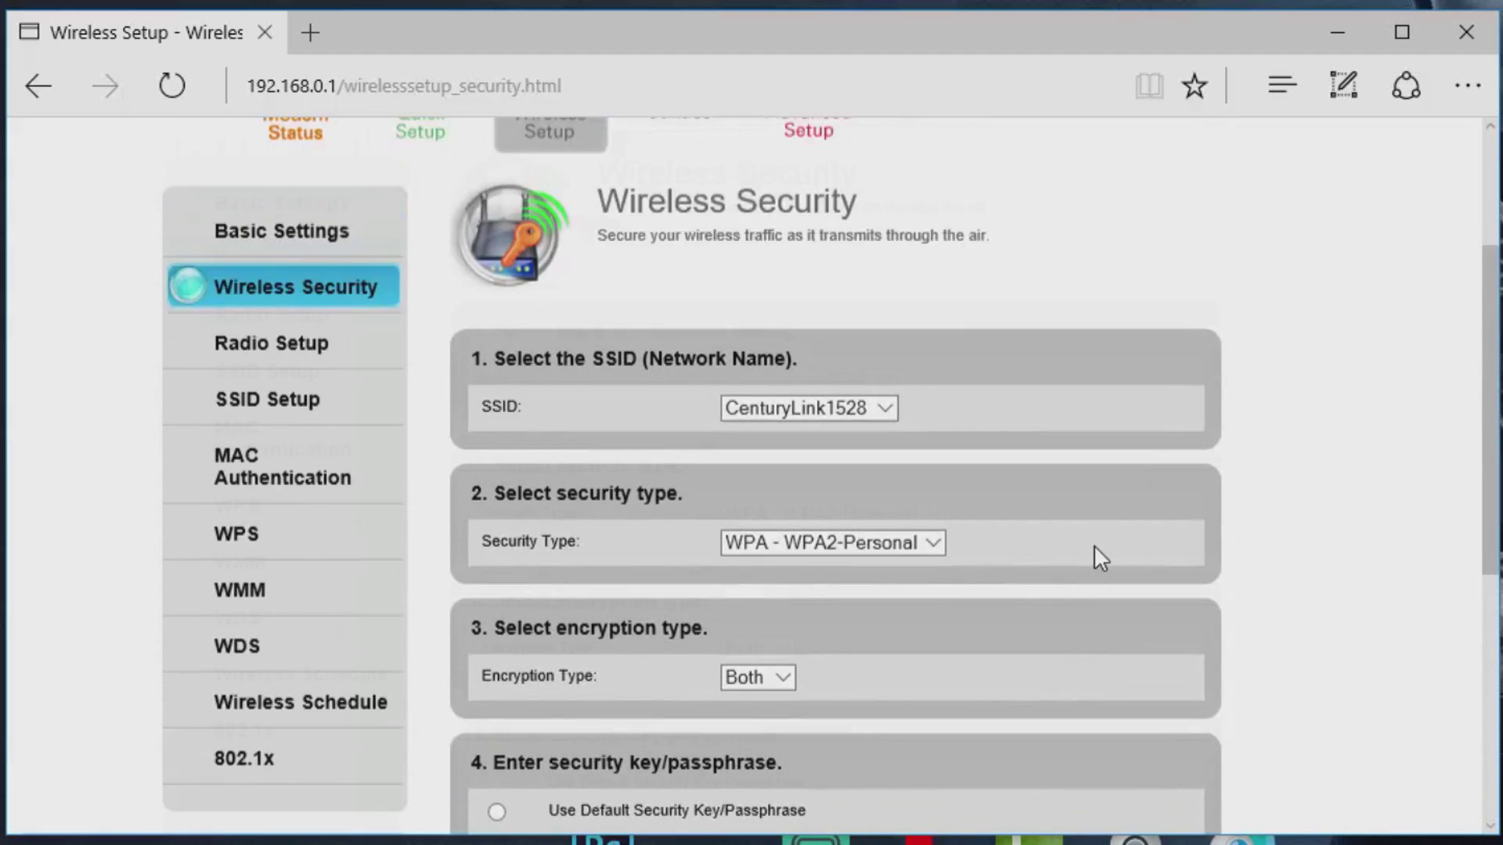
pyautogui.scroll(2, 1101, 558)
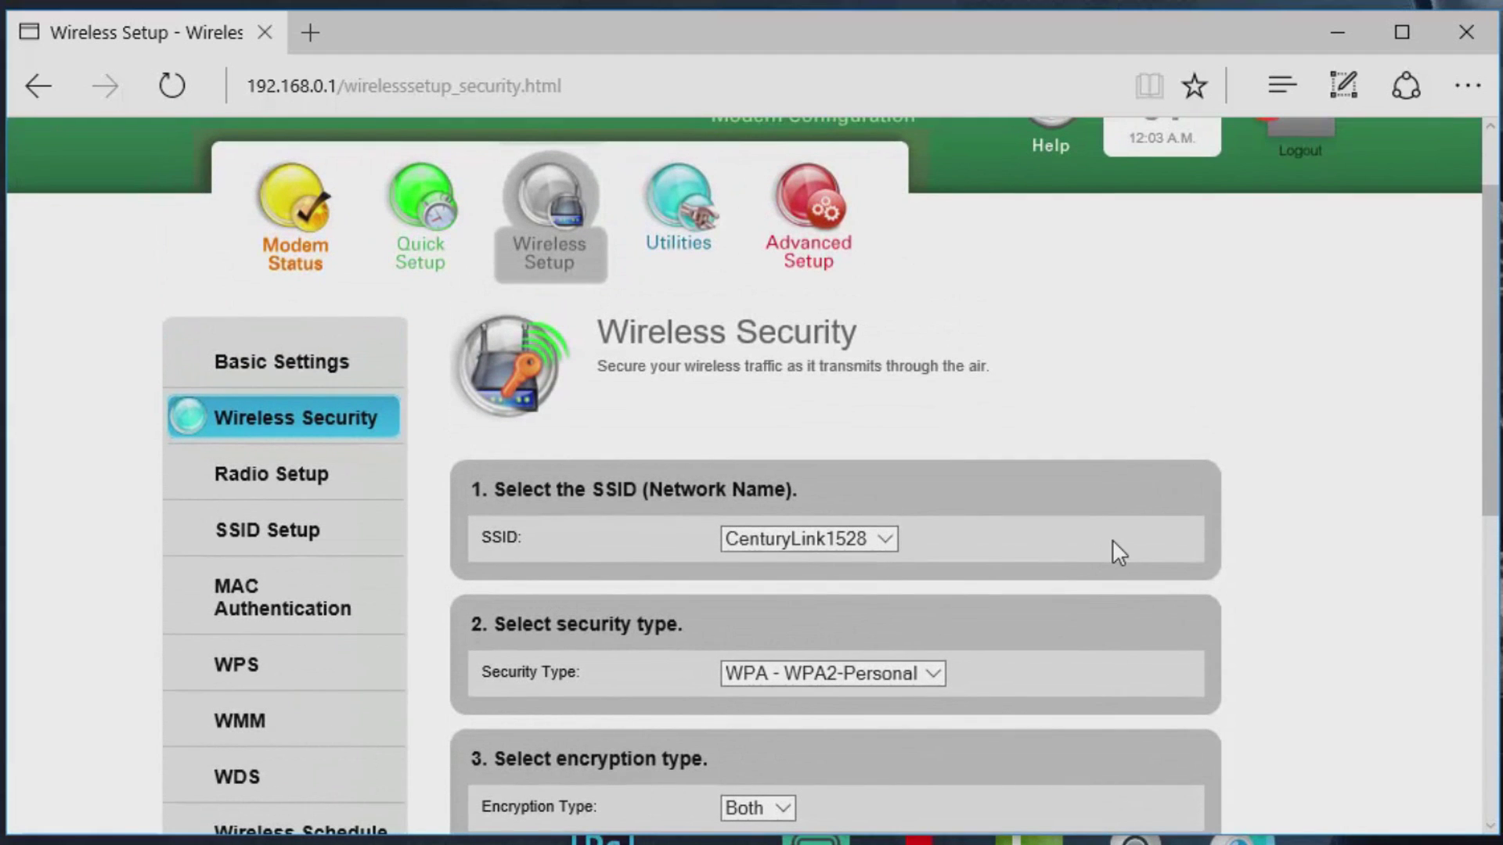
# - In Radio Setup, set the wireless channel to 6
pyautogui.click(288, 479)
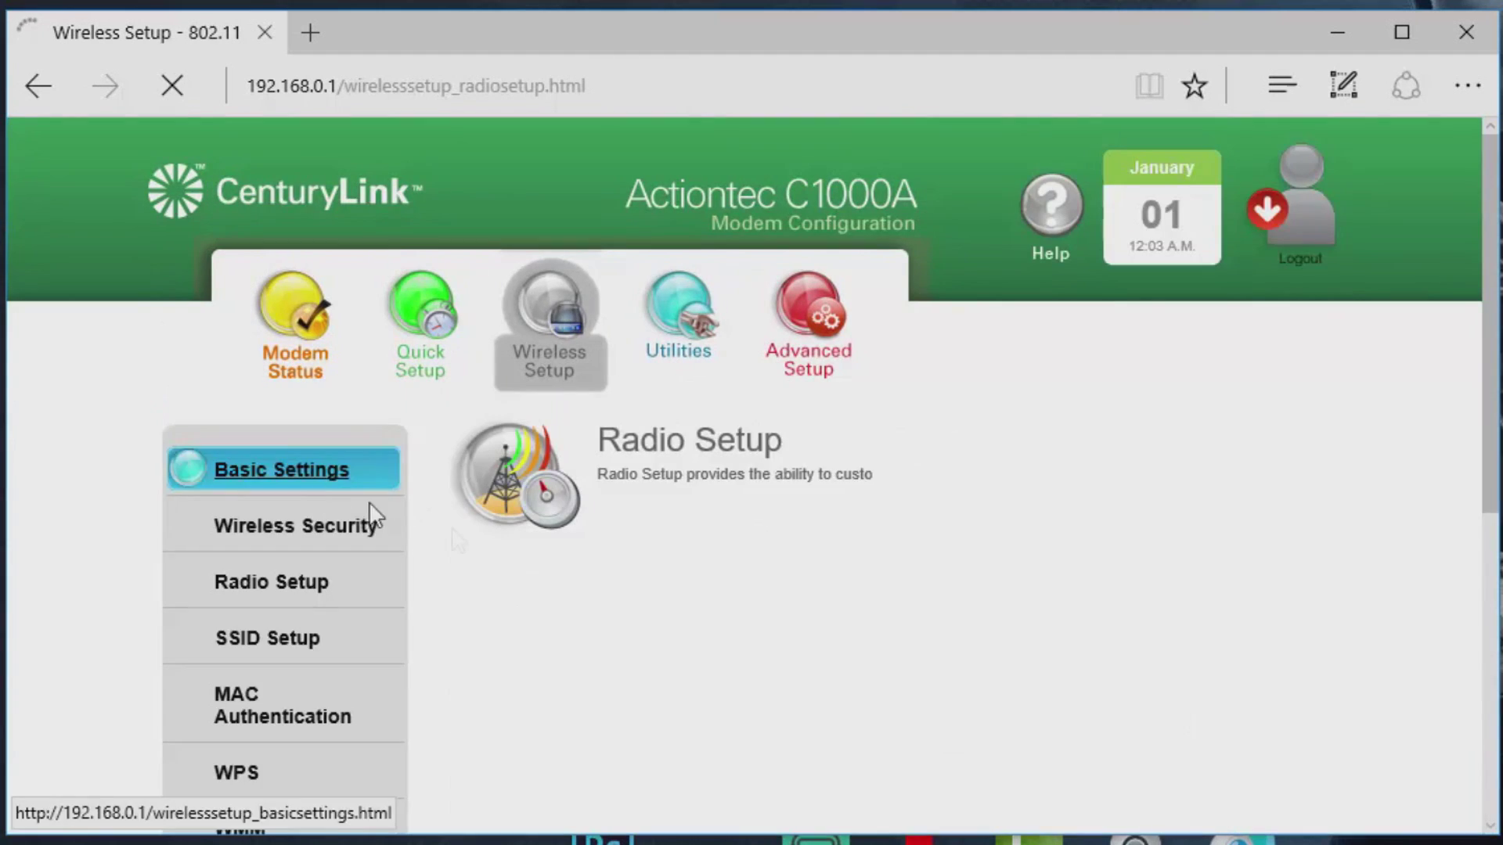
pyautogui.scroll(-4, 598, 539)
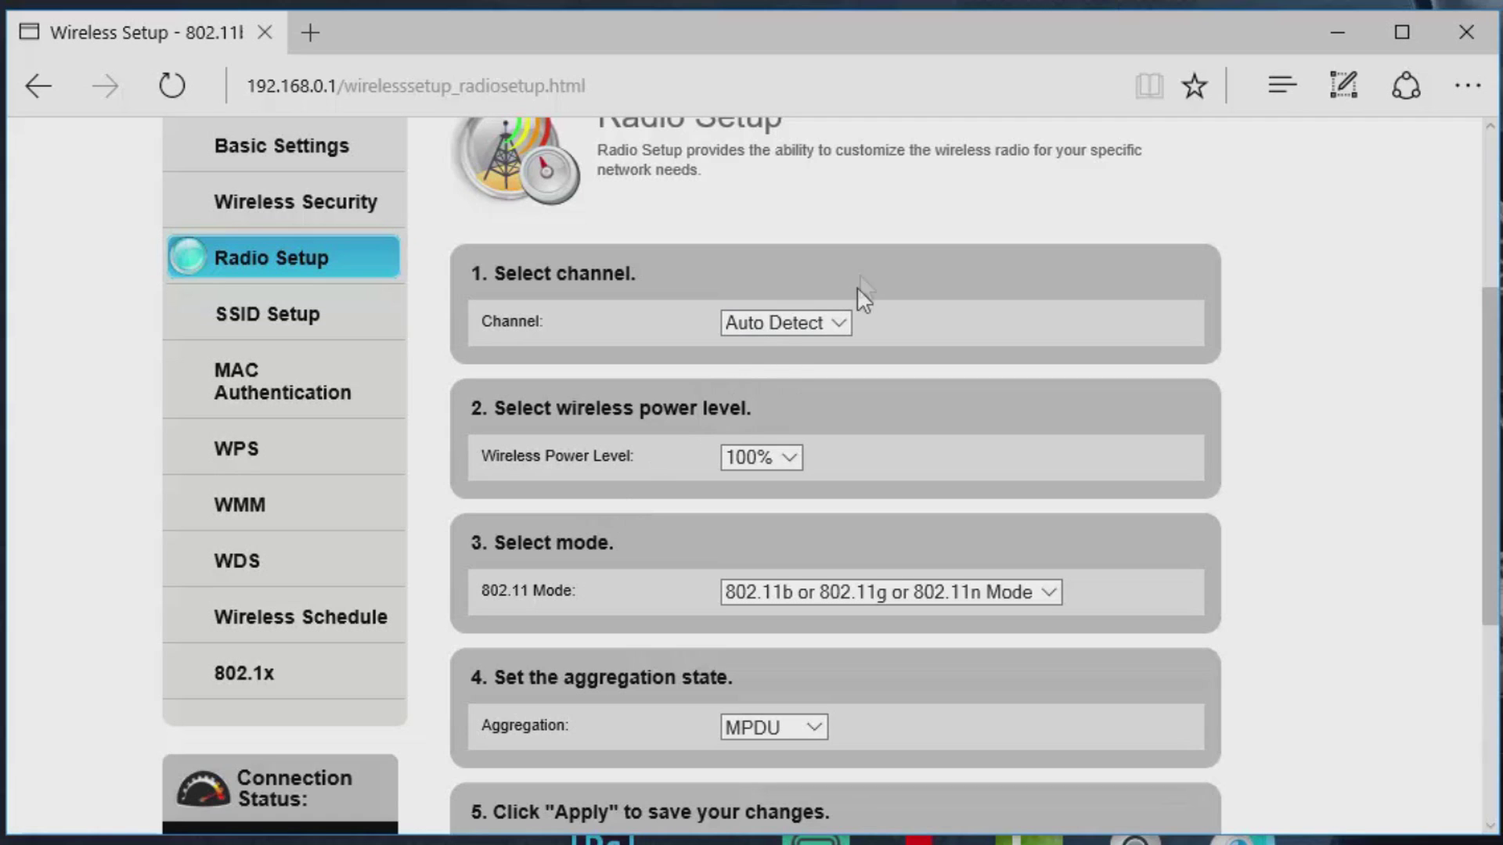
pyautogui.click(824, 330)
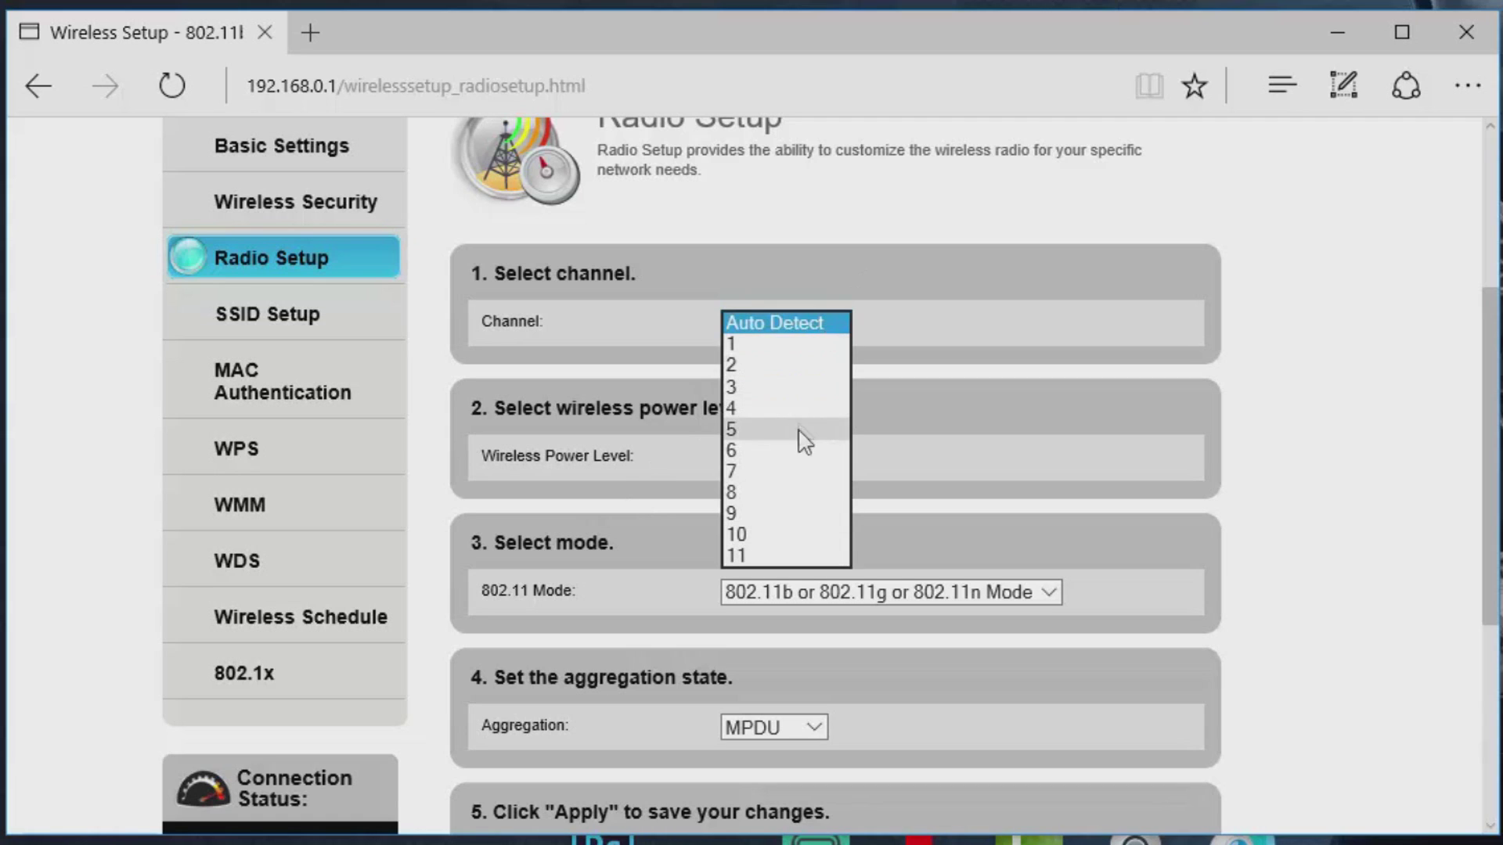
pyautogui.click(812, 453)
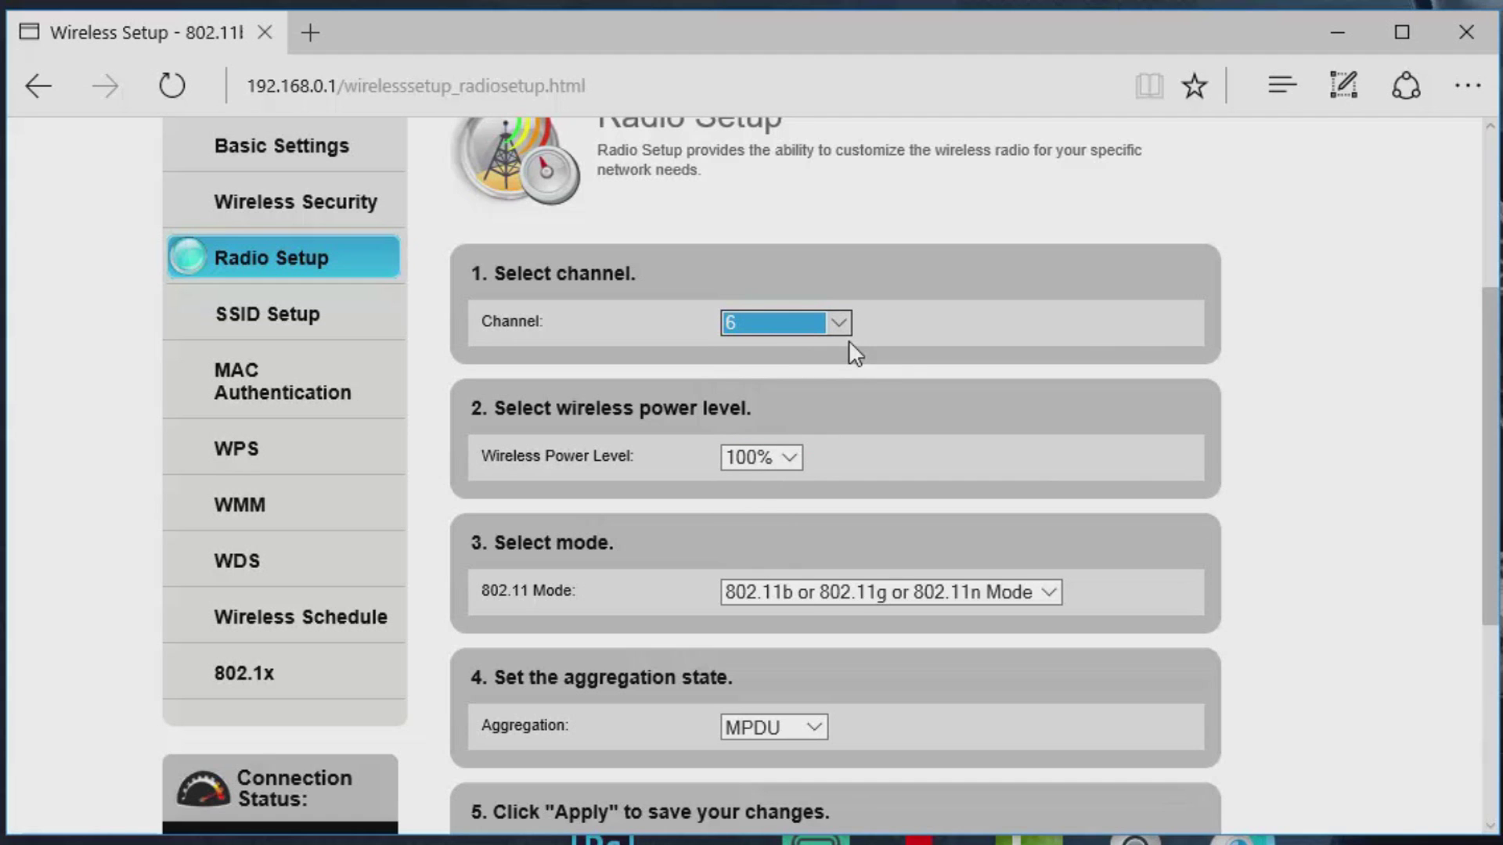
# - Reconfirm channel 6 after briefly trying Auto Detect, then view the Connection Status page
pyautogui.scroll(-3, 861, 352)
pyautogui.click(807, 217)
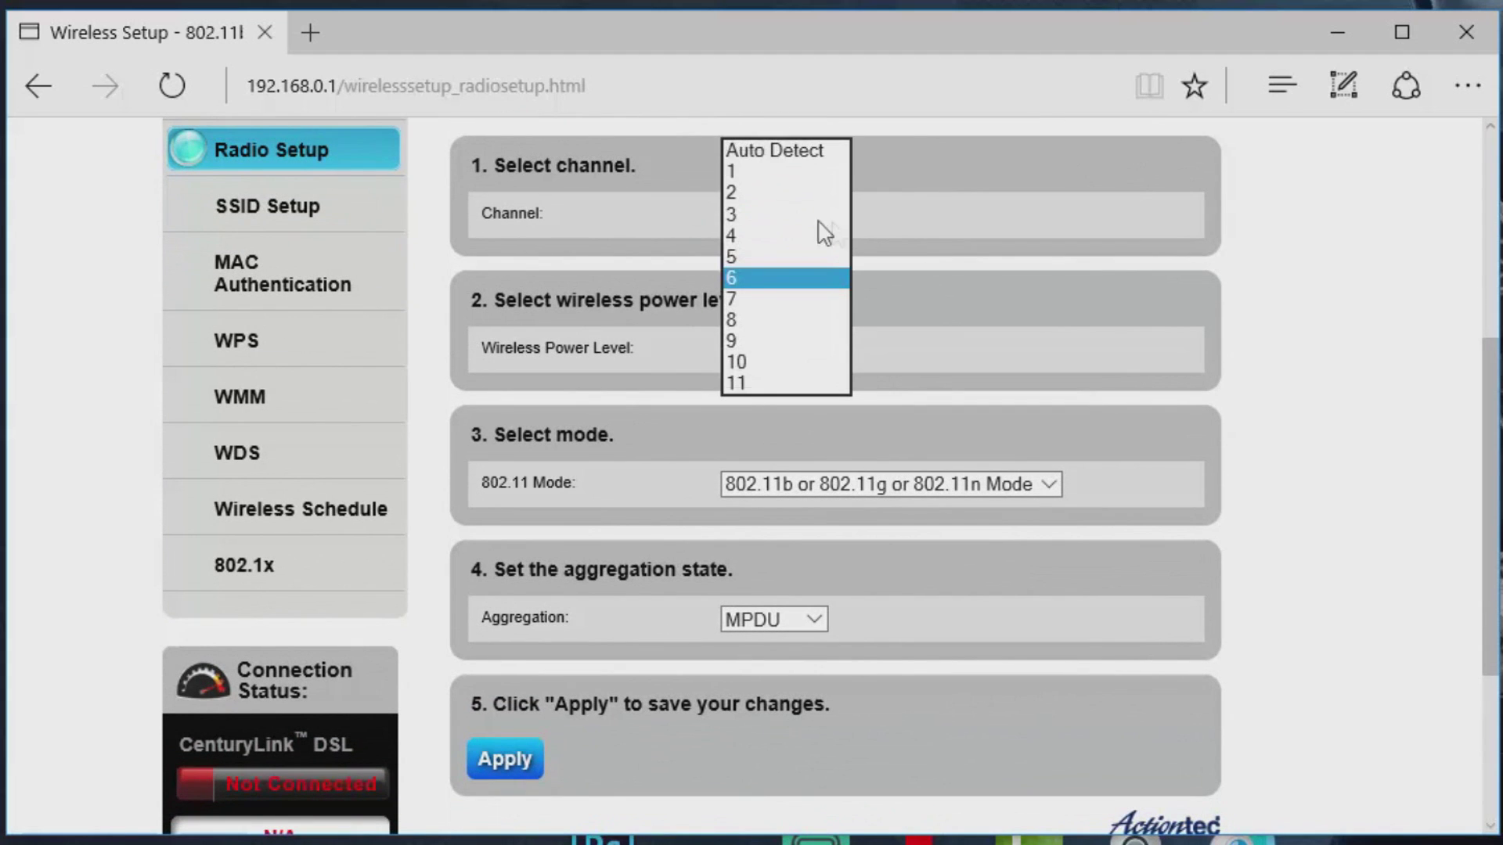
pyautogui.click(804, 152)
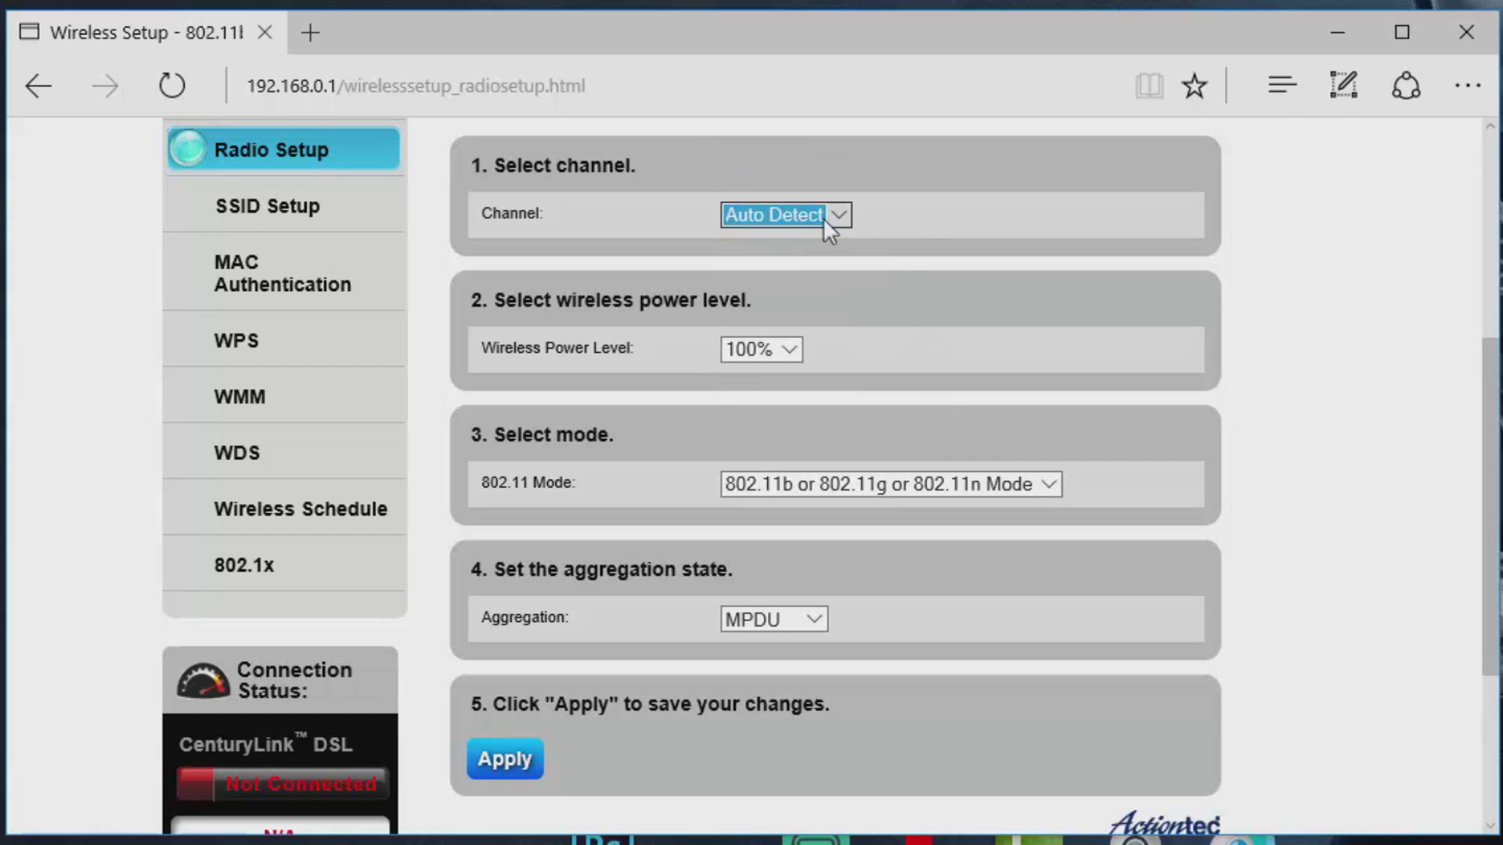
pyautogui.click(823, 218)
pyautogui.click(814, 341)
pyautogui.click(789, 219)
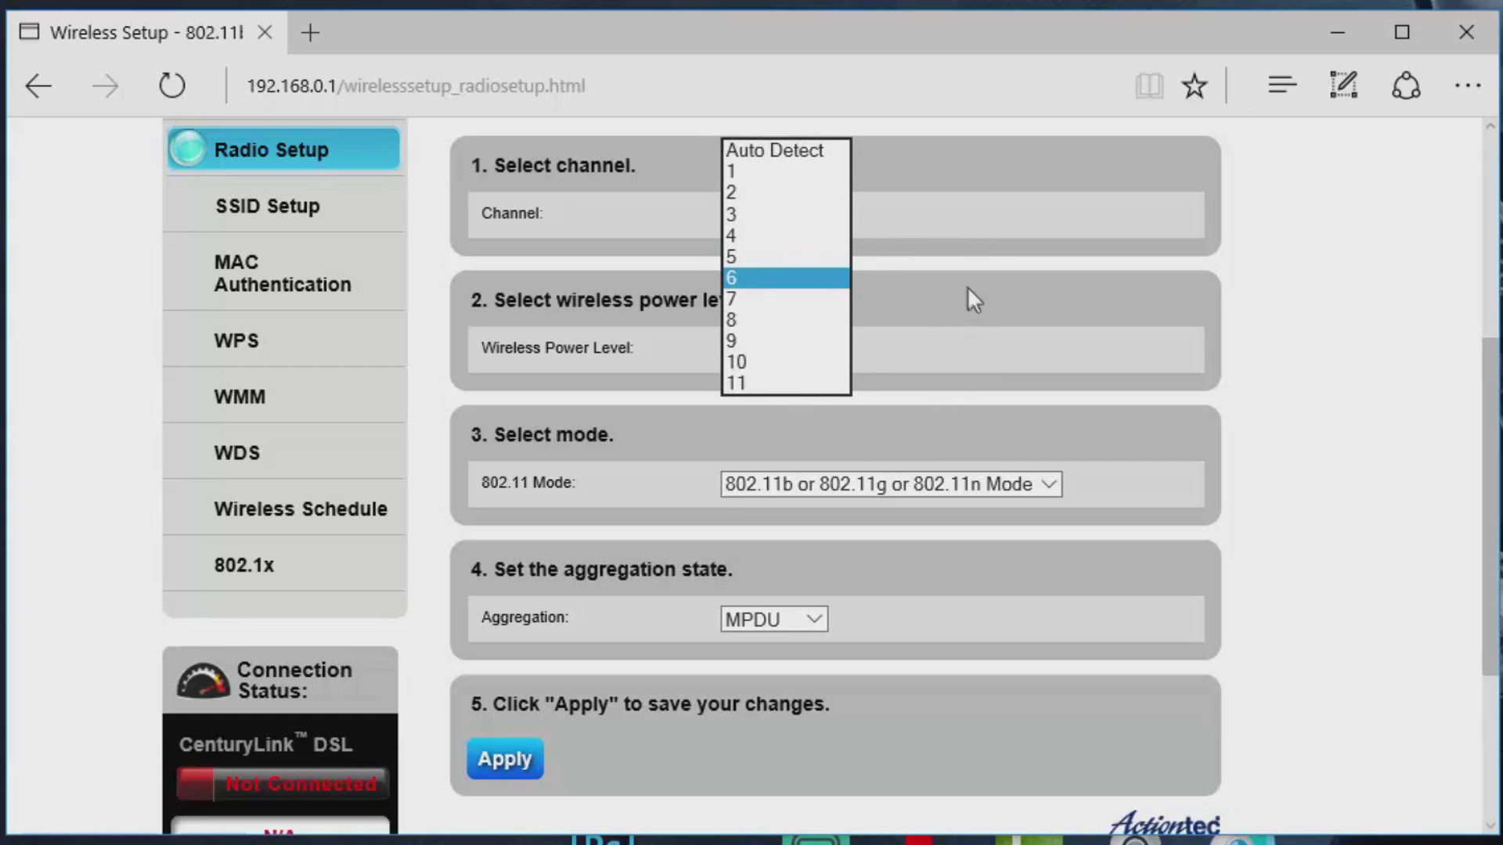
pyautogui.click(919, 268)
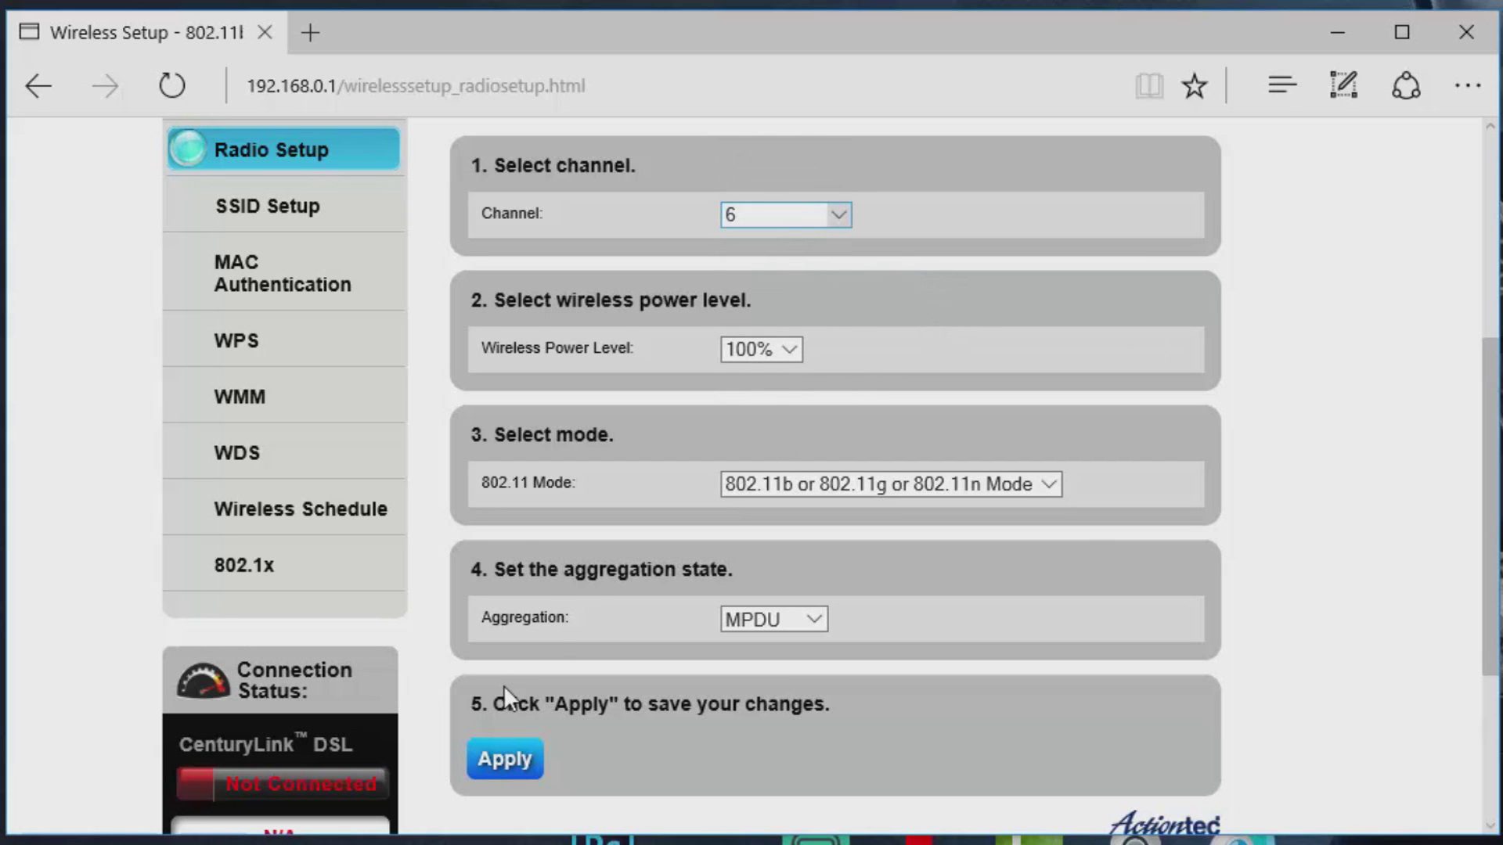
pyautogui.scroll(5, 517, 665)
pyautogui.click(303, 288)
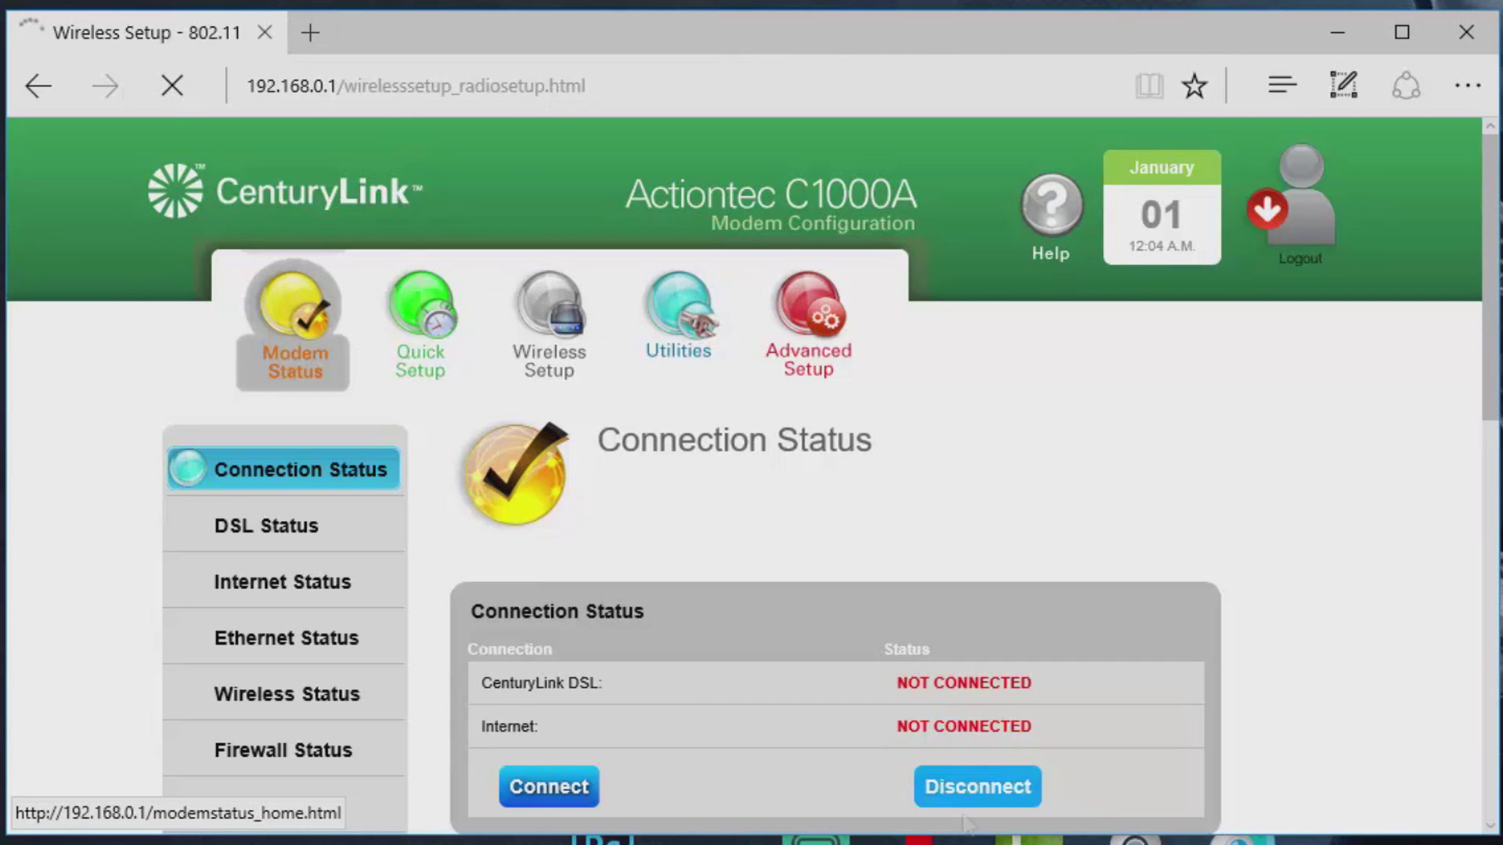
# - Open ctlhelp in a new tab and go to CenturyLink's Speed Test page
pyautogui.hotkey('ctrl', 't')
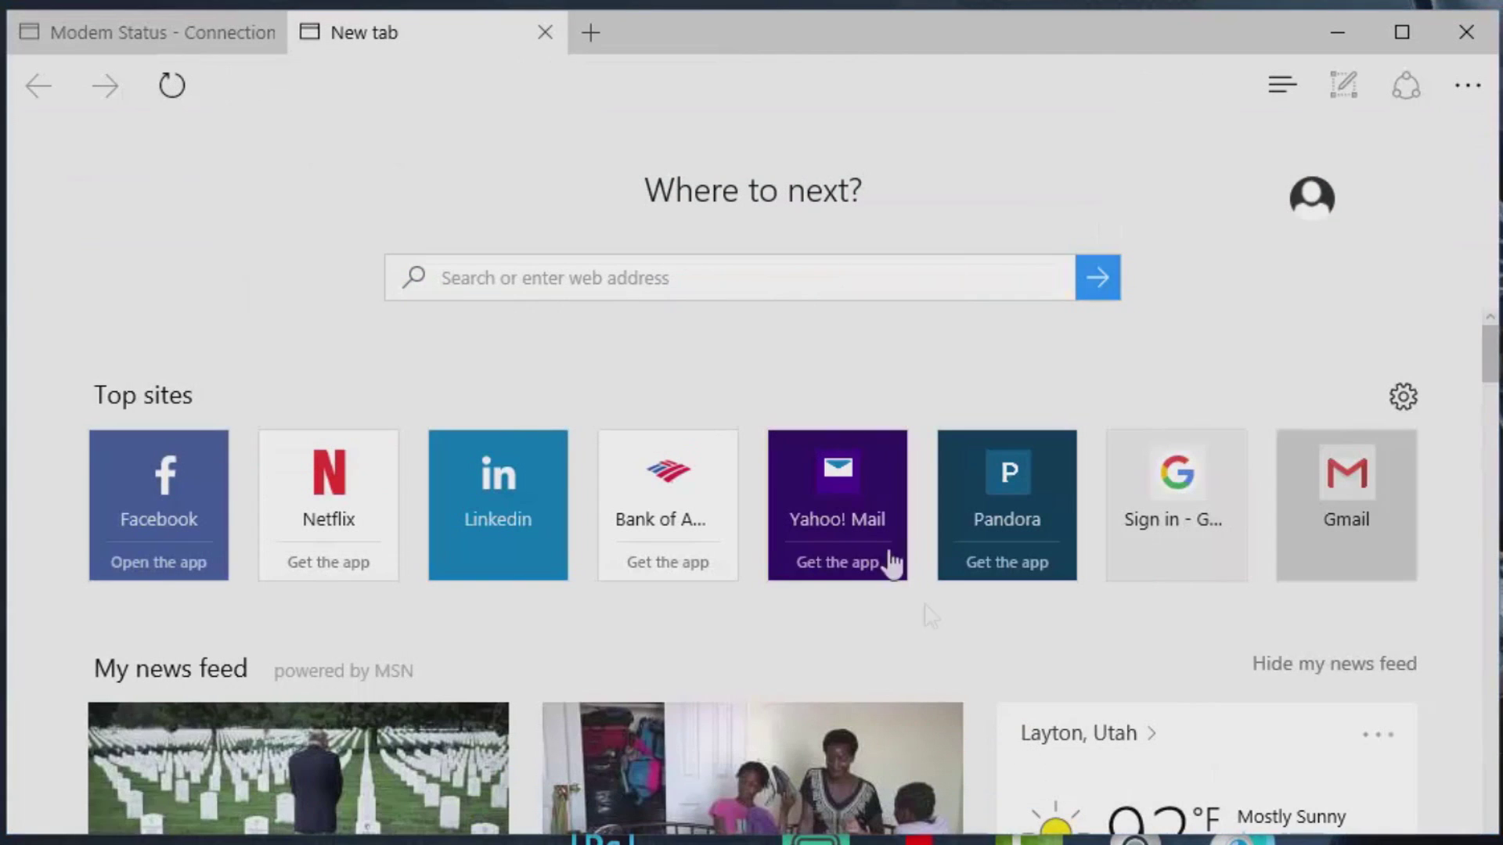
pyautogui.click(560, 274)
pyautogui.write('ctlhelp')
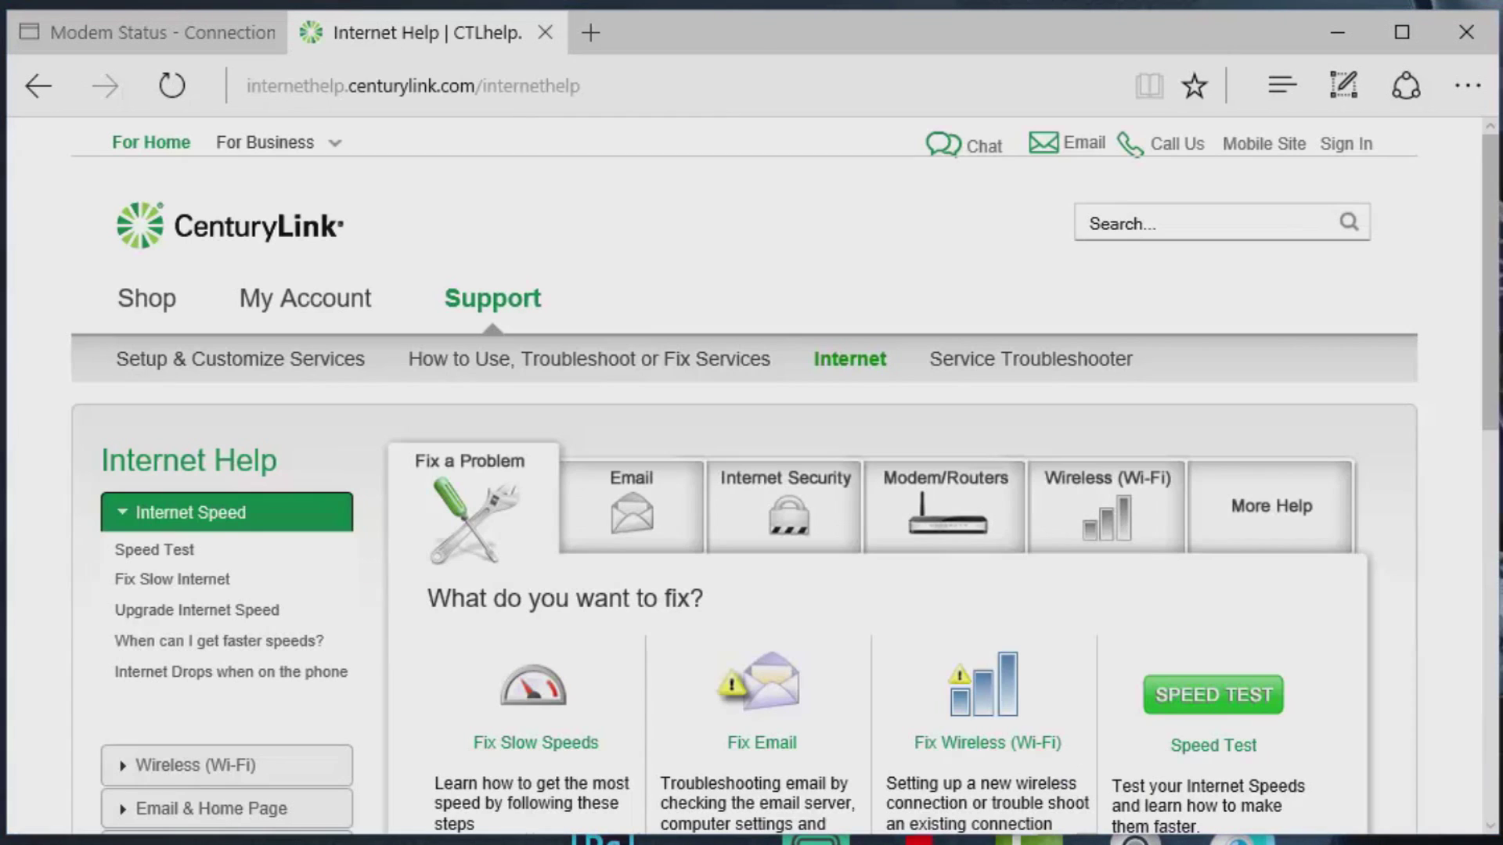
pyautogui.scroll(-3, 1388, 673)
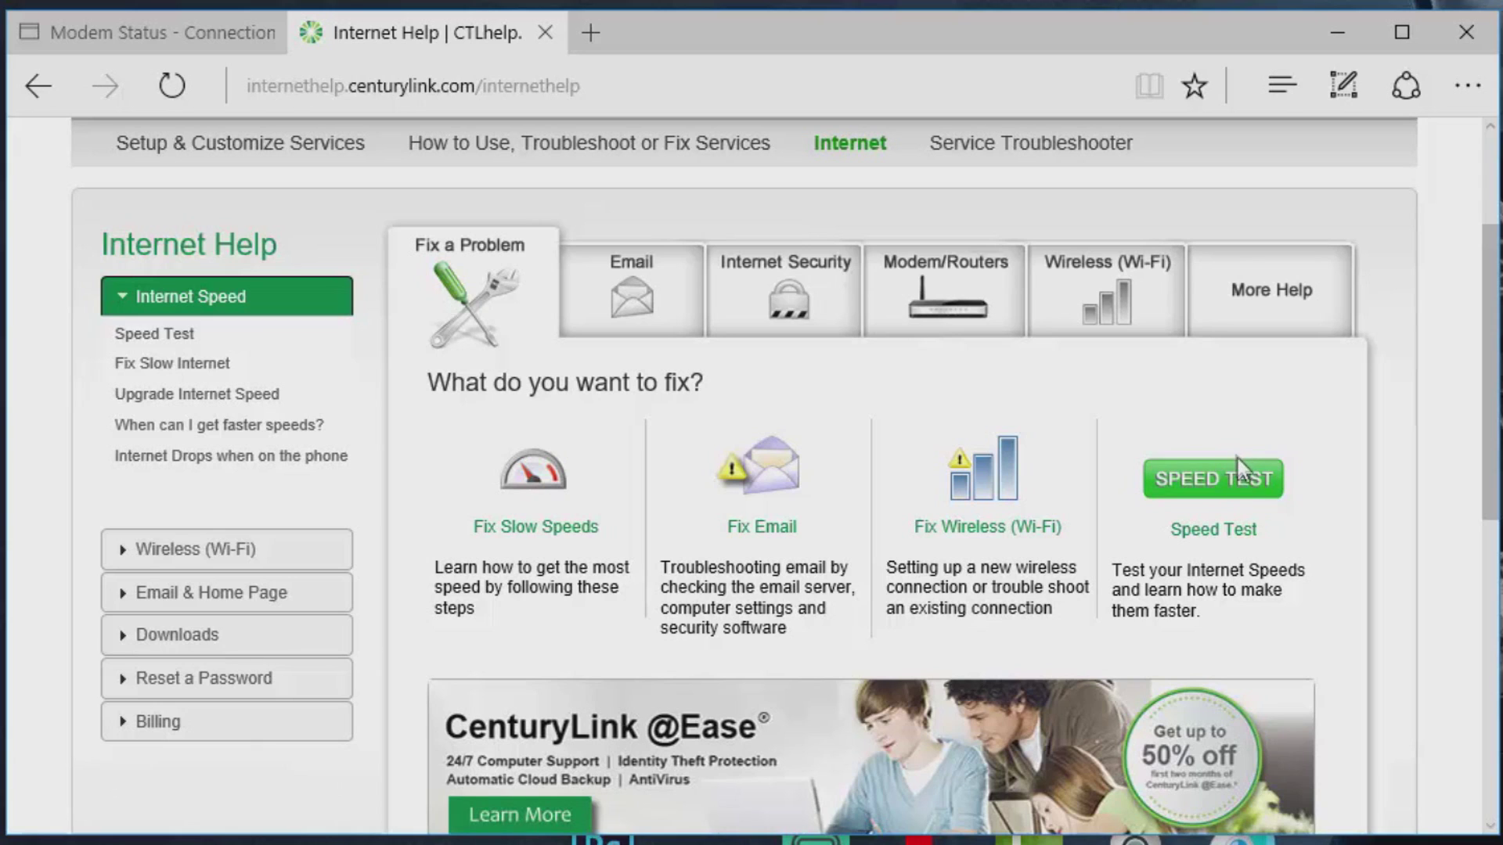
pyautogui.click(1256, 490)
pyautogui.scroll(-7, 1274, 501)
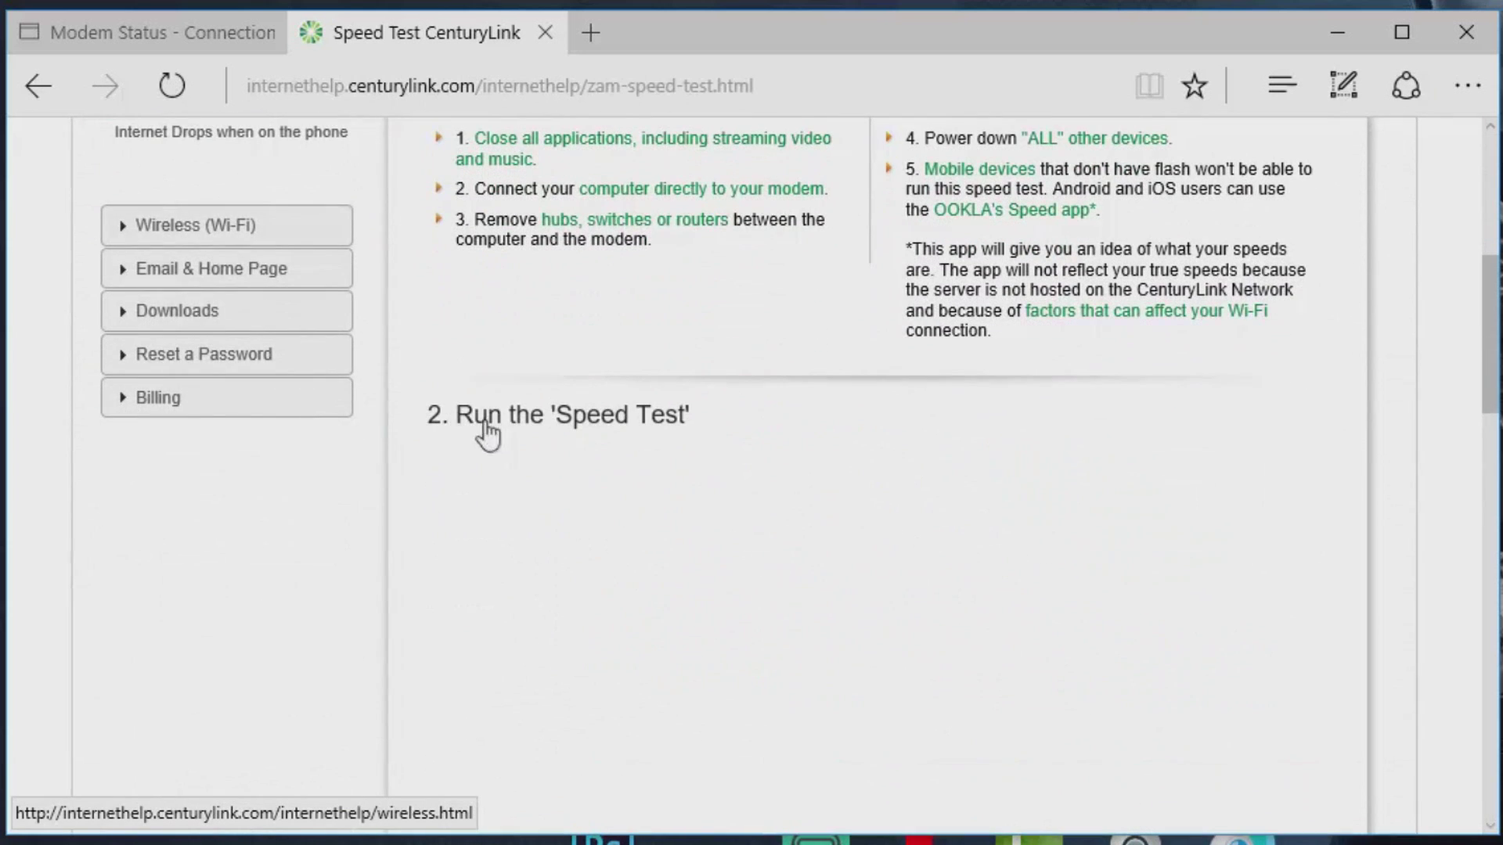
# - Begin the speed test, which measures 172.57 Mbps download and starts the upload test
pyautogui.scroll(-3, 493, 426)
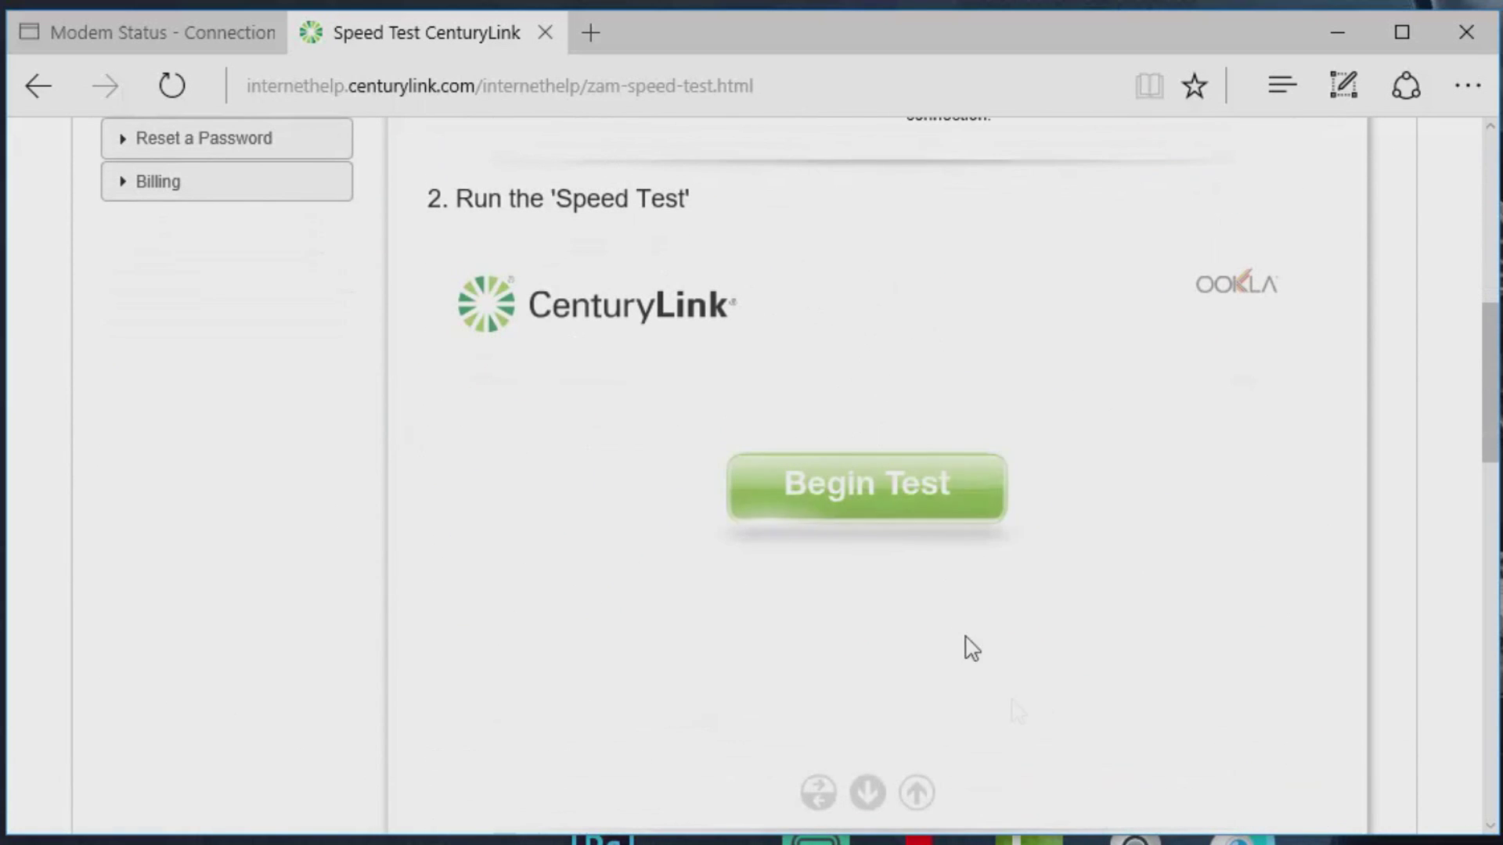
pyautogui.click(853, 513)
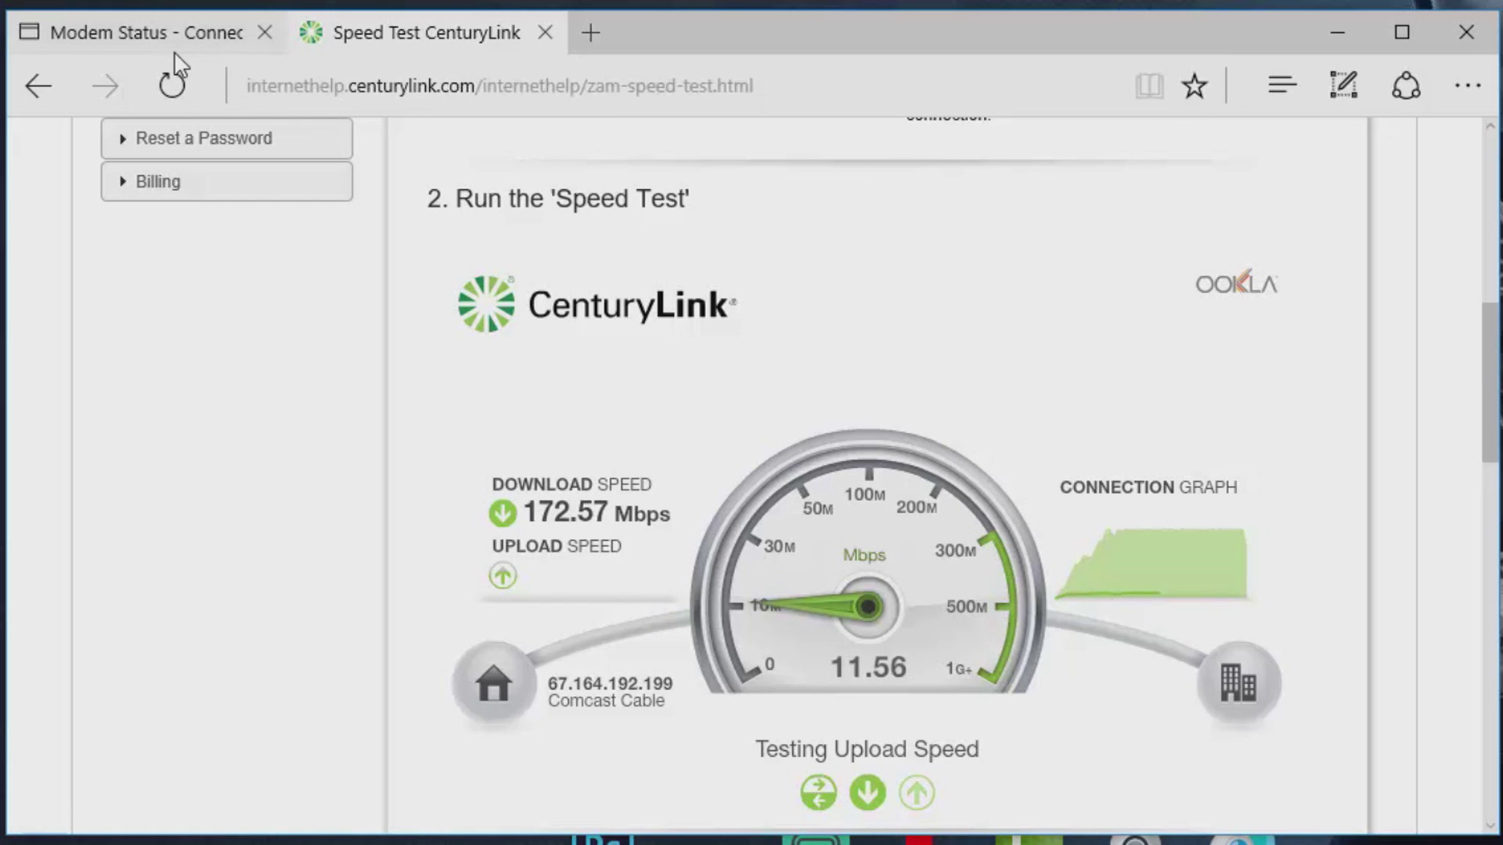
pyautogui.moveTo(174, 47)
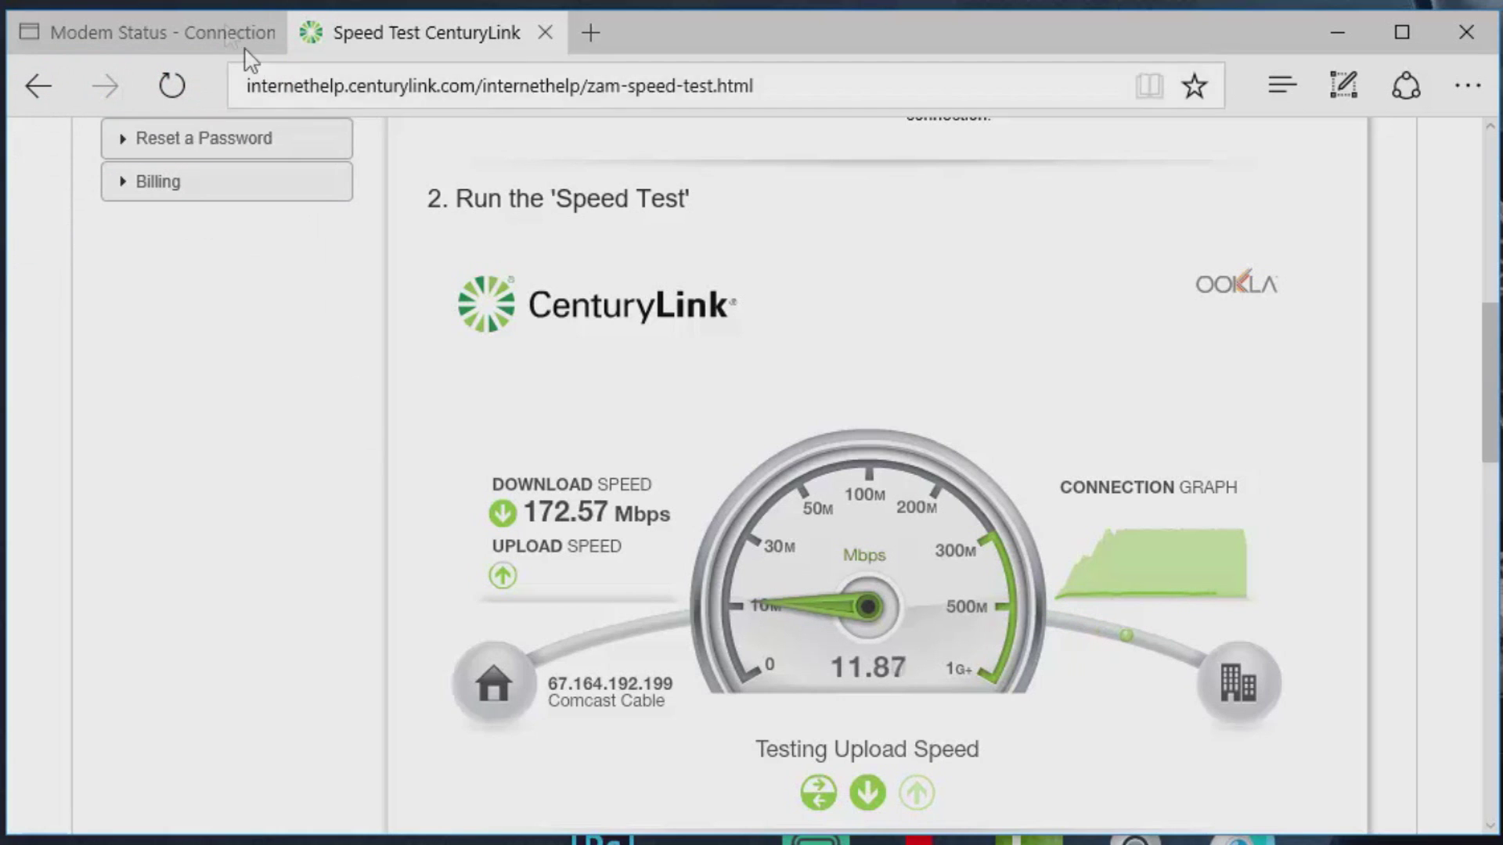
# - Return to the Modem Status tab and scroll to firmware CAC001-31.30L.8 and model C1000A
pyautogui.click(201, 33)
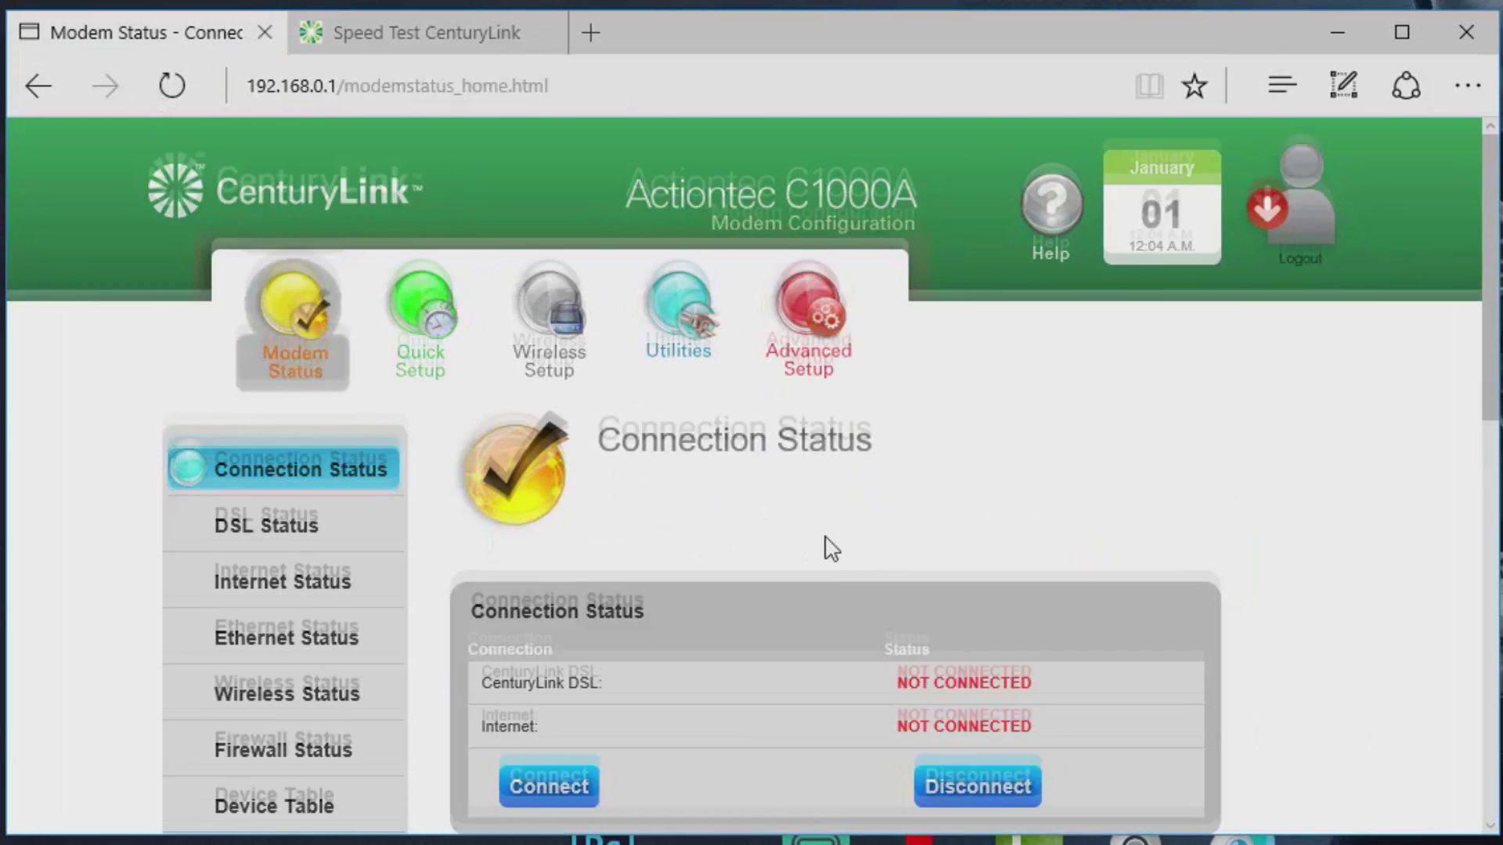
pyautogui.scroll(-4, 842, 540)
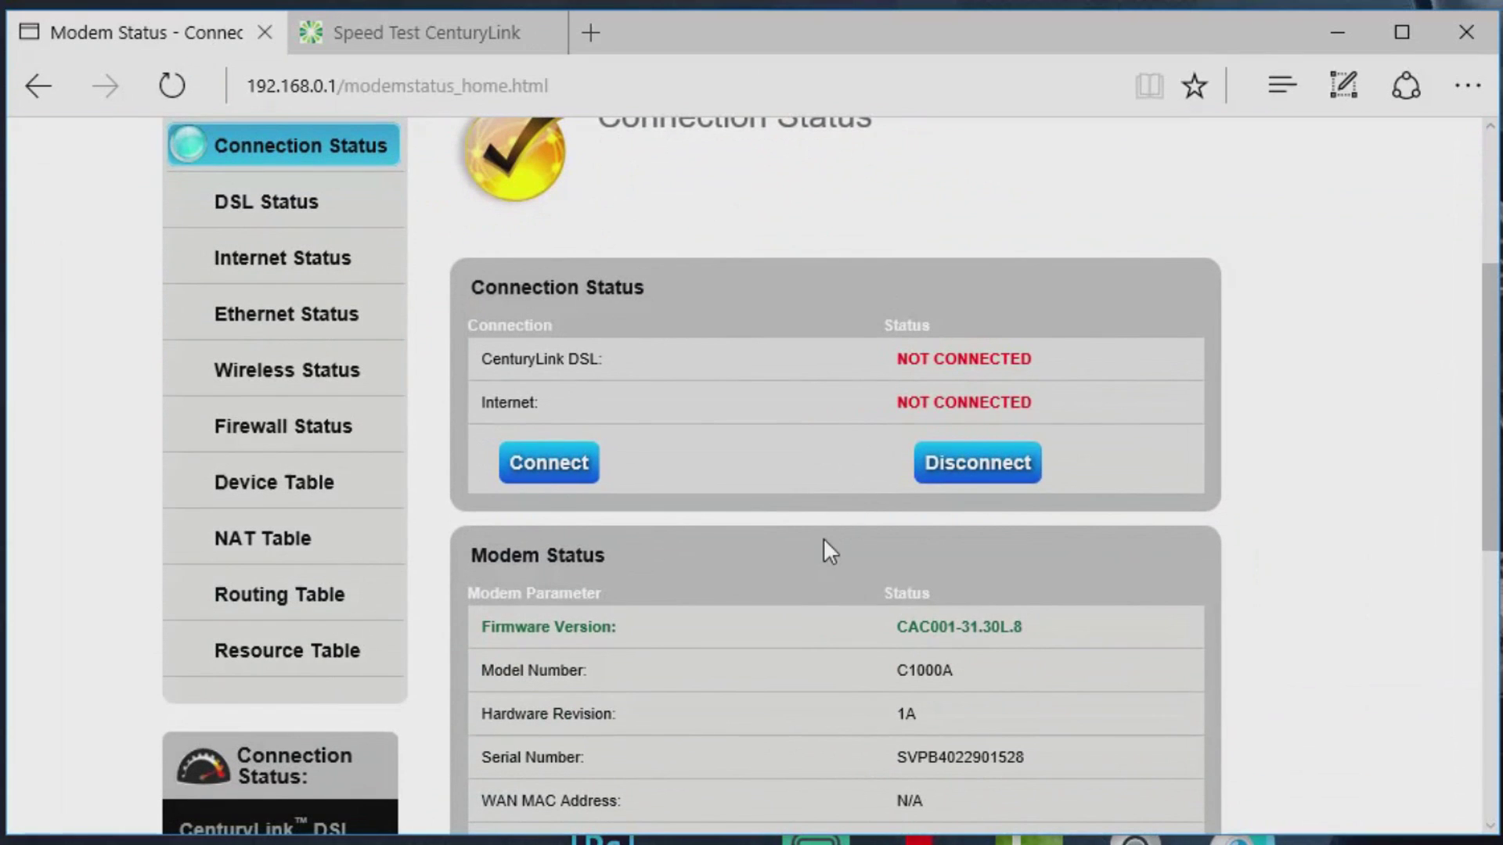
pyautogui.scroll(4, 825, 540)
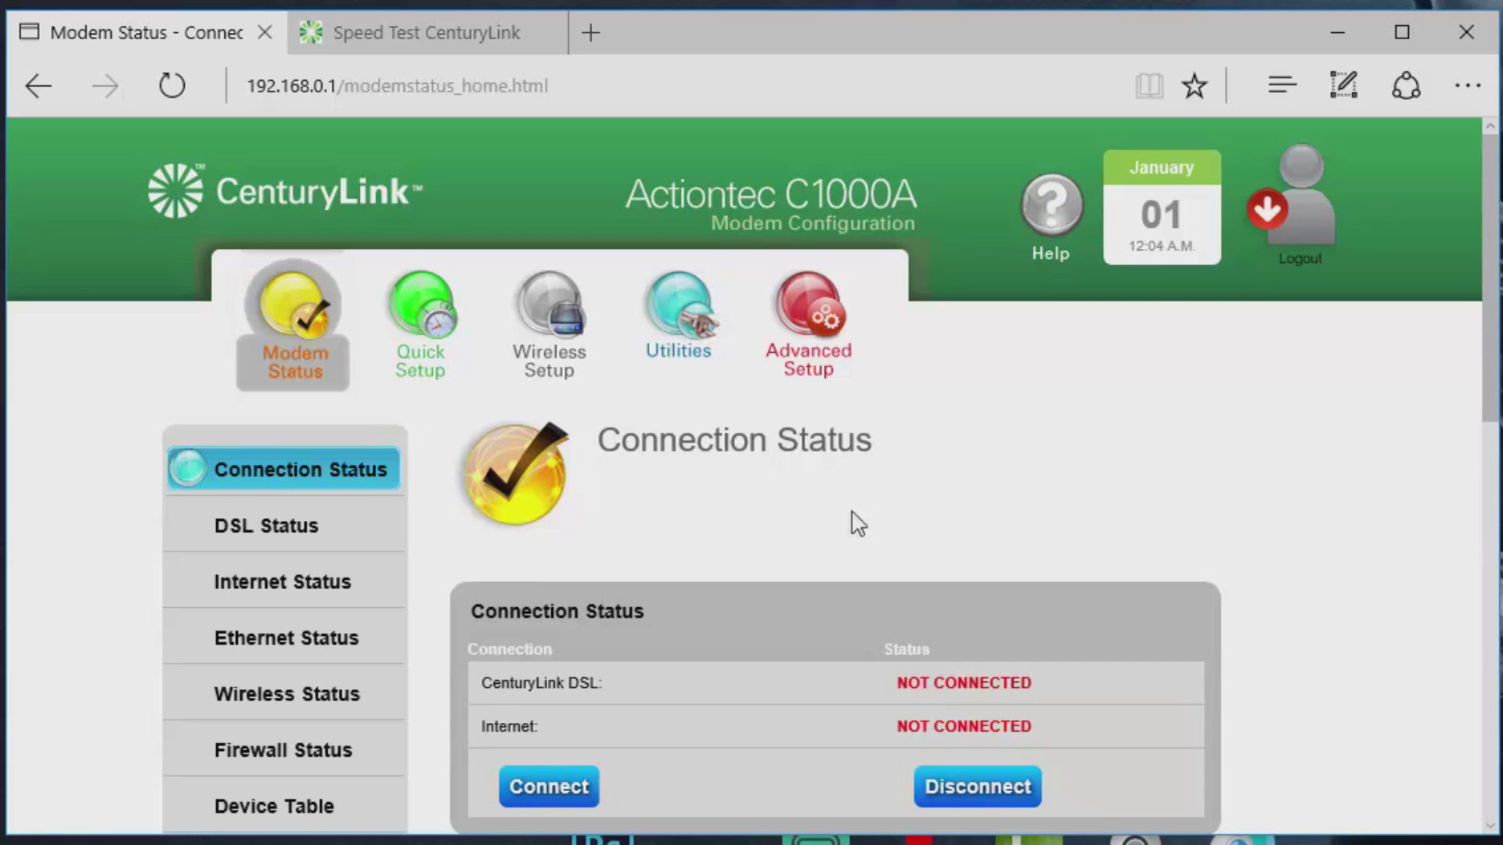
pyautogui.scroll(-4, 1033, 516)
pyautogui.scroll(-3, 1051, 507)
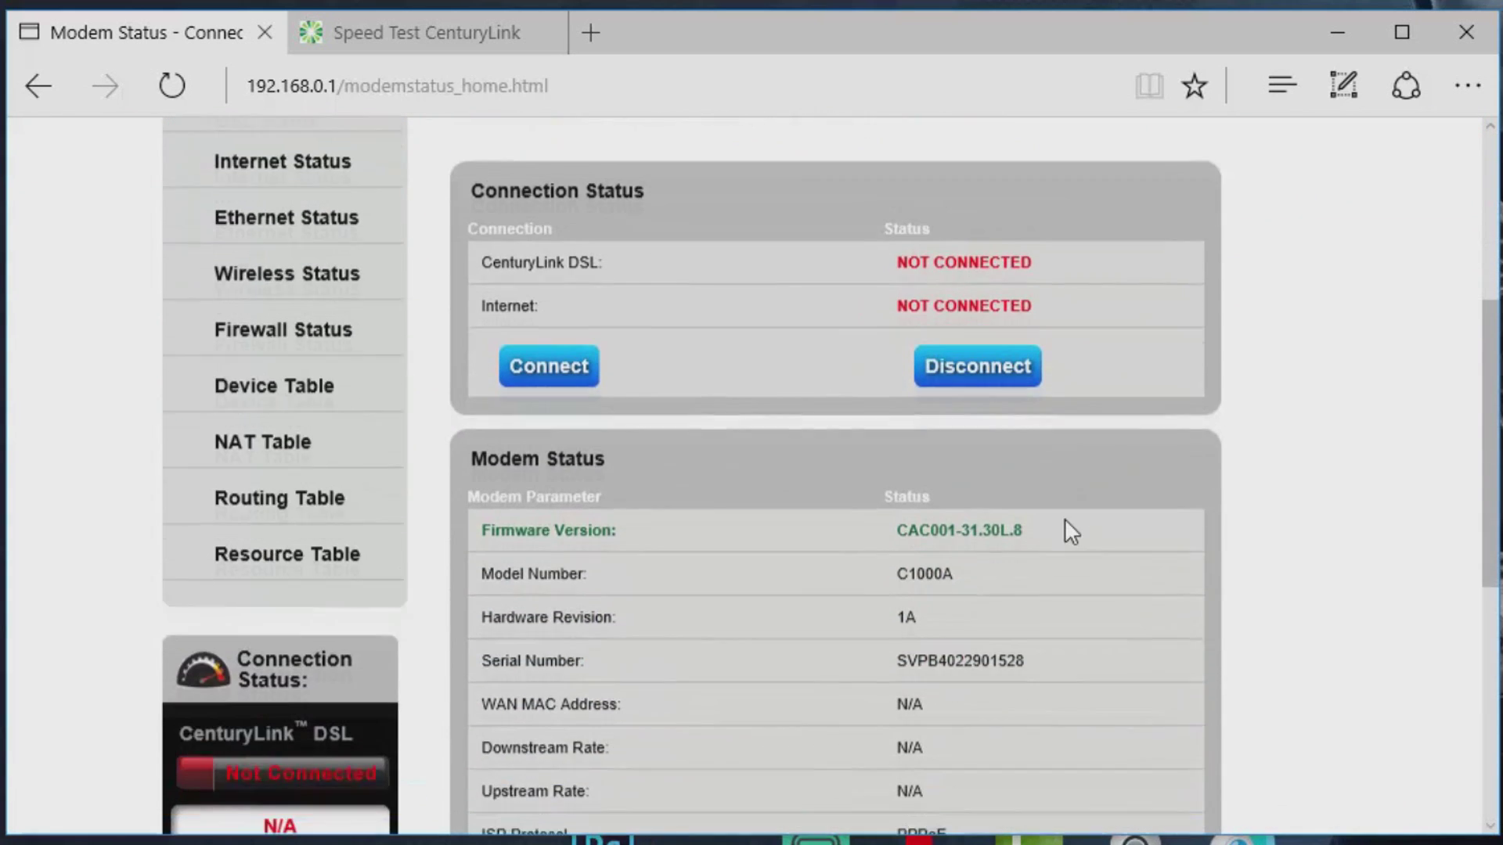